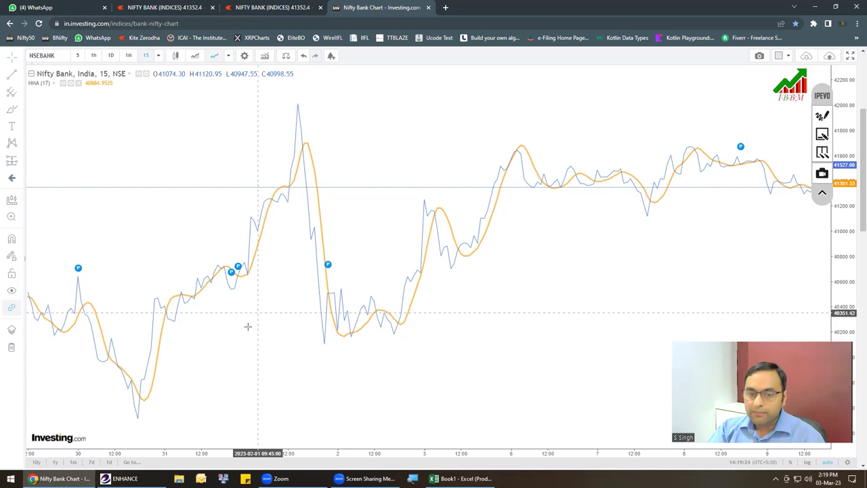
- Switch to the blank Excel workbook and enter the headers "buy" in D2 and "sell" in E2
{"action": "left_click", "coordinate": [461, 478]}
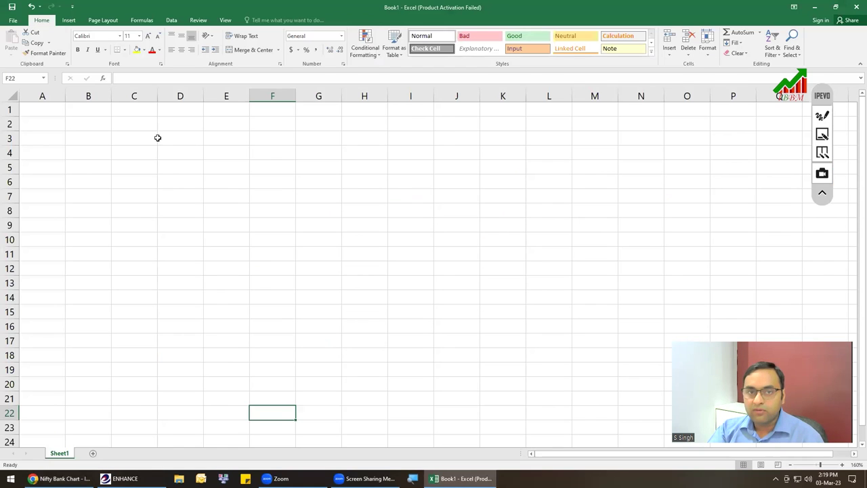
{"action": "left_click", "coordinate": [190, 129]}
{"action": "type", "text": "buy"}
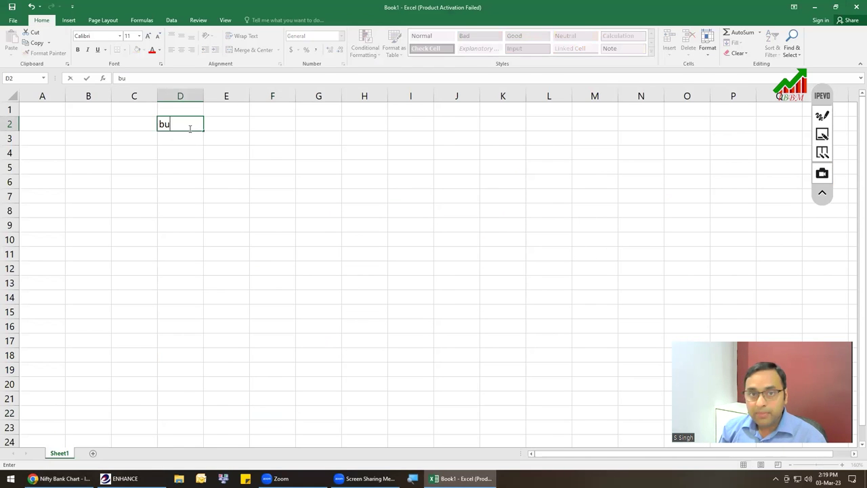
{"action": "key", "text": "Tab"}
{"action": "type", "text": "sell"}
{"action": "key", "text": "Down"}
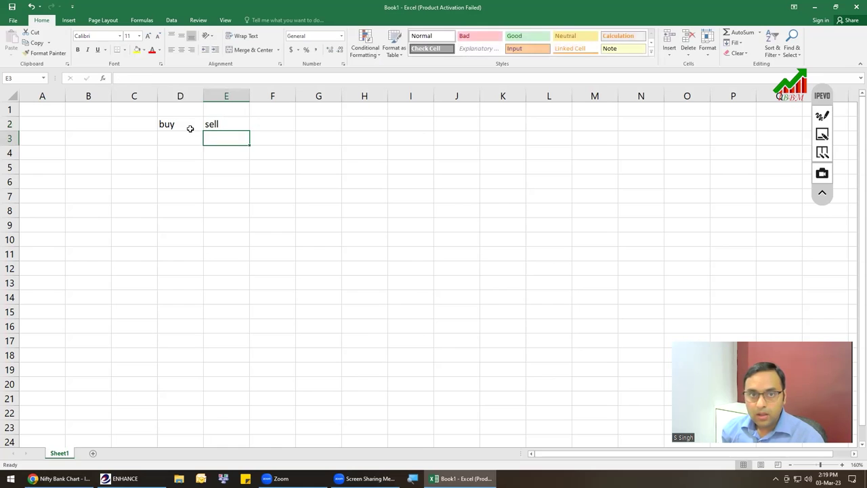
- Enter the date 1 feb in C3 as the first trade row's label
{"action": "key", "text": "Left"}
{"action": "key", "text": "Left"}
{"action": "type", "text": "1 feb"}
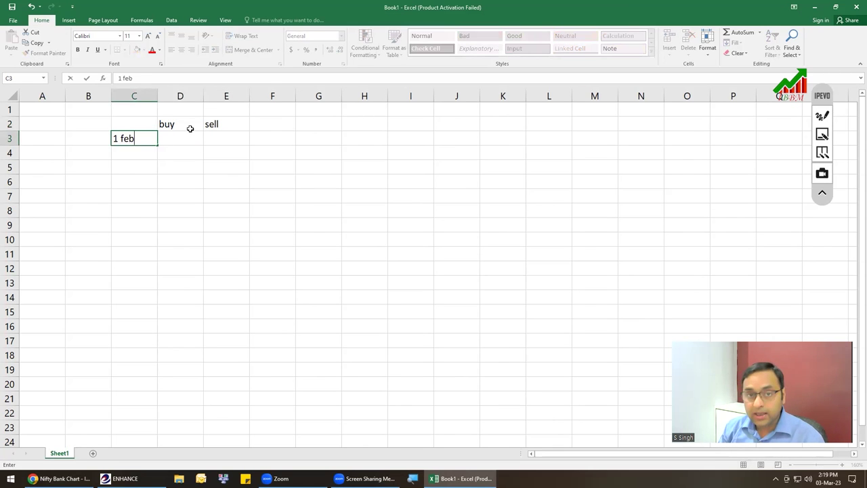
{"action": "key", "text": "Tab"}
- Switch to the Nifty Bank chart in Chrome and compare the 1 February opening candle in candlestick and line styles
{"action": "left_click", "coordinate": [59, 478]}
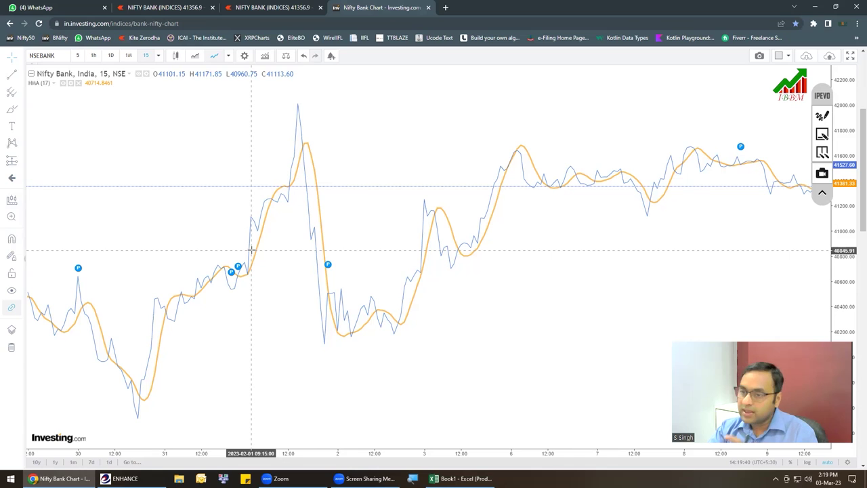
{"action": "left_click", "coordinate": [175, 56]}
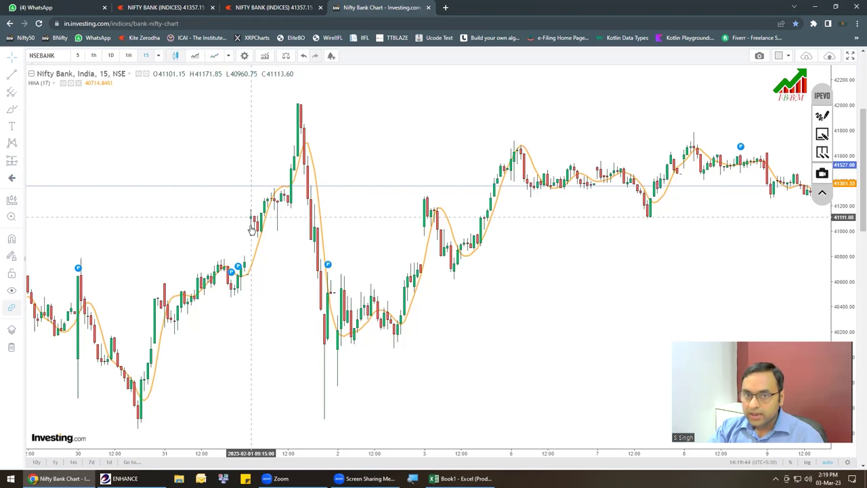
{"action": "left_click", "coordinate": [252, 224]}
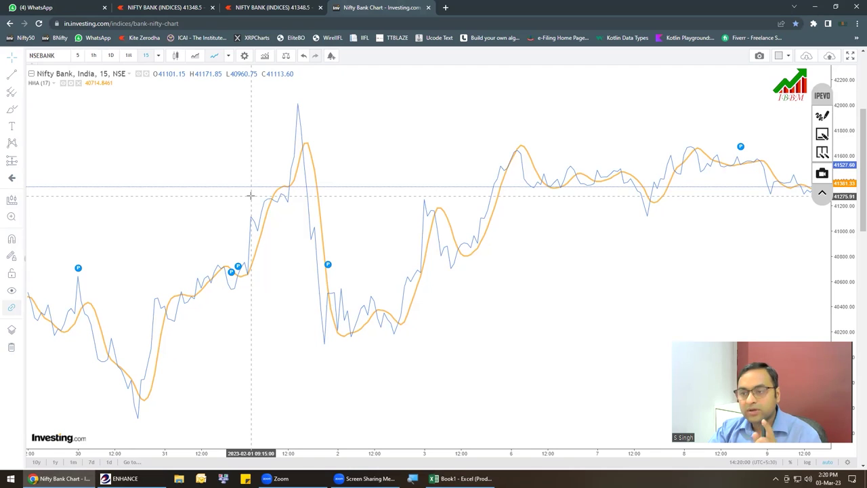
{"action": "left_click", "coordinate": [176, 56]}
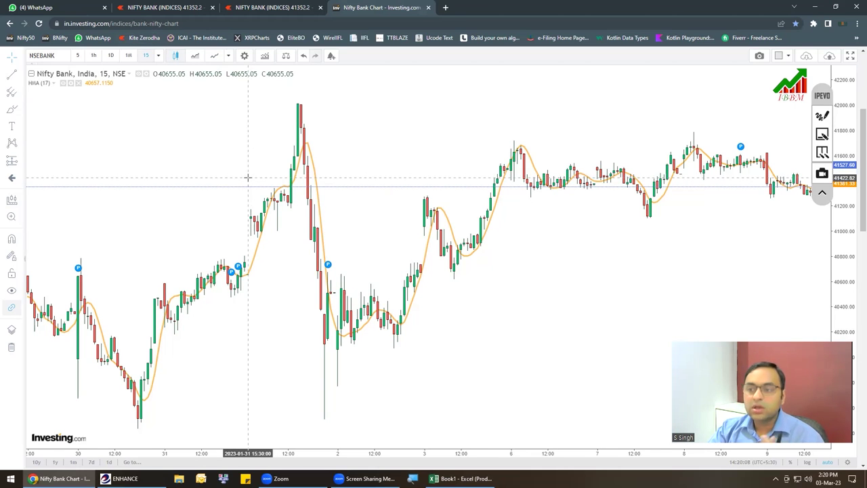
{"action": "left_click", "coordinate": [214, 56]}
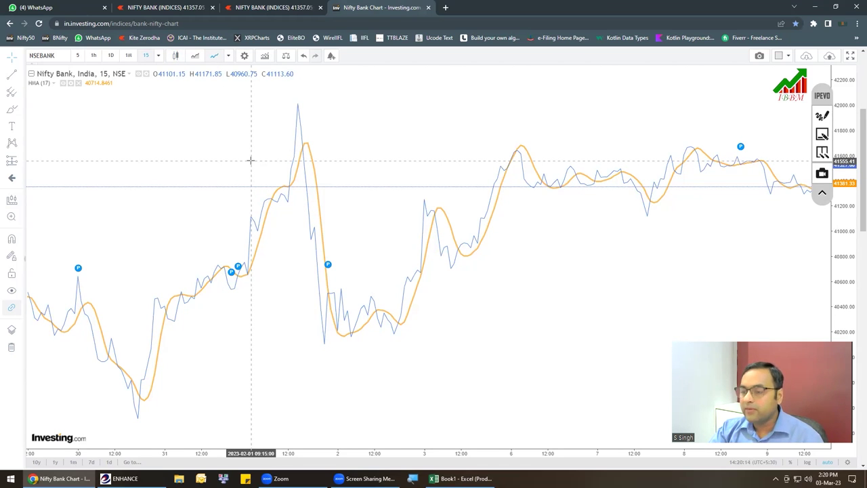
- Switch back to the Excel workbook and enter 41114 as the 01-Feb buy price in D3
{"action": "left_click", "coordinate": [460, 478]}
{"action": "left_click", "coordinate": [183, 142]}
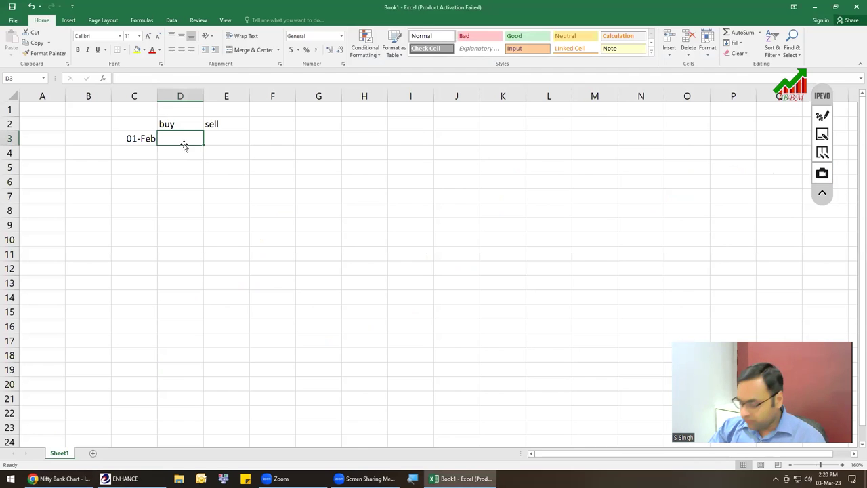
{"action": "type", "text": "41114"}
{"action": "key", "text": "Tab"}
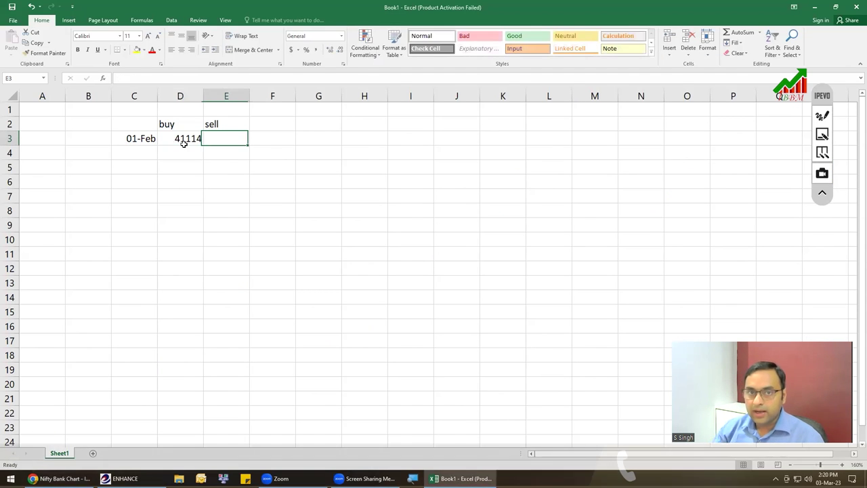
- Check the exit price on the Nifty Bank chart and enter 41239 as the sell price in E3 and E4
{"action": "key", "text": "alt+Tab"}
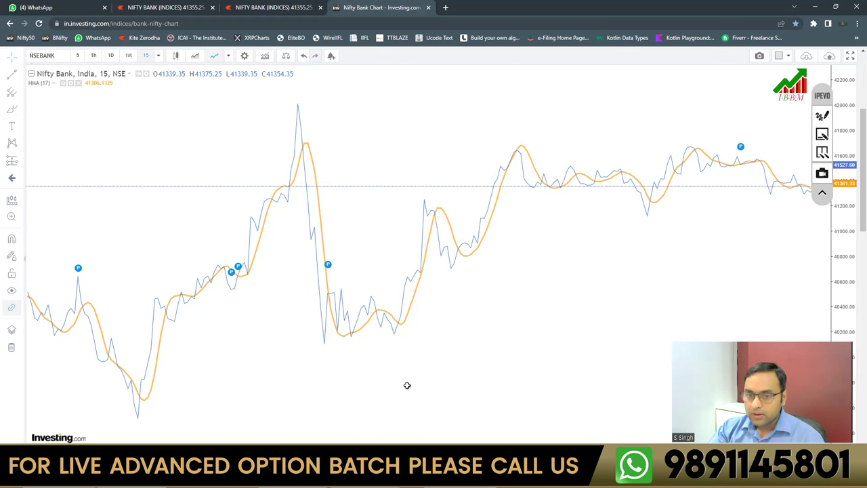
{"action": "key", "text": "alt+Tab"}
{"action": "type", "text": "41239"}
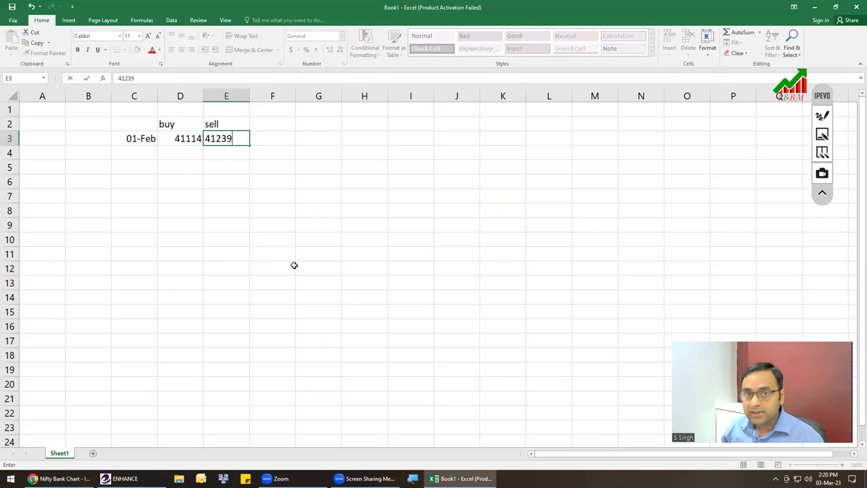
{"action": "key", "text": "Return"}
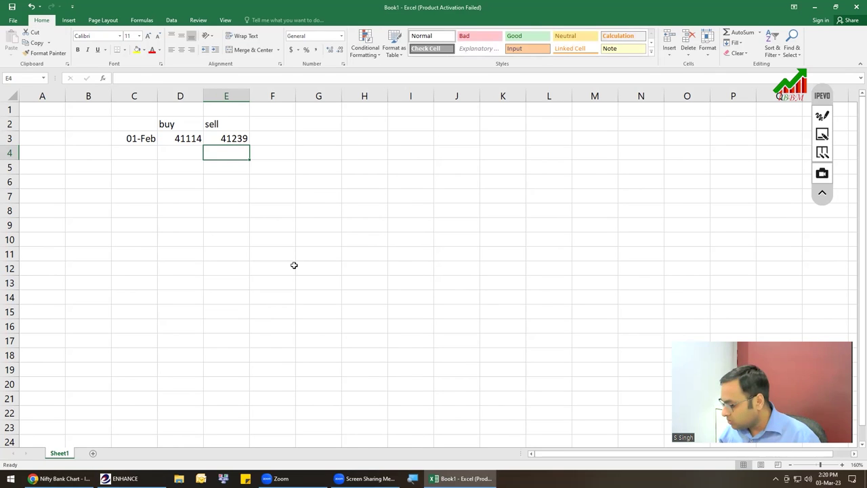
{"action": "type", "text": "41239"}
{"action": "key", "text": "ctrl+Return"}
{"action": "key", "text": "Left"}
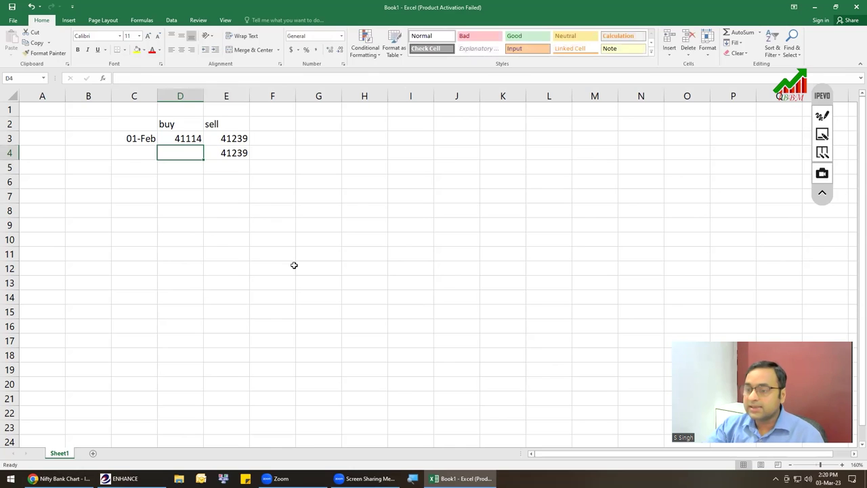
- Check the next crossover's close on the Nifty Bank chart and enter 41493 as the buy price in D4 and D5
{"action": "key", "text": "alt+Tab"}
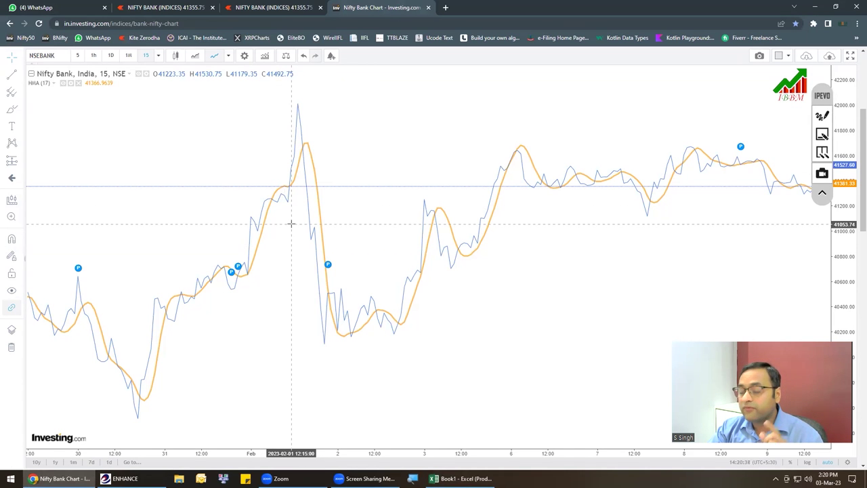
{"action": "left_click", "coordinate": [460, 479]}
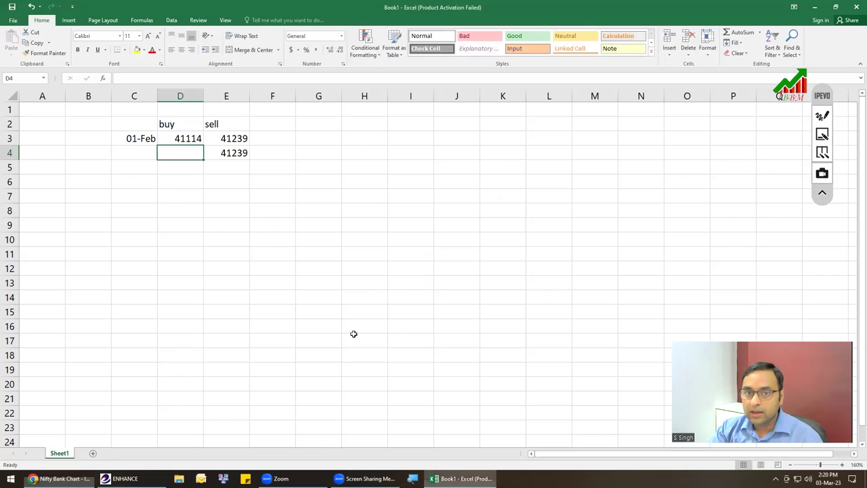
{"action": "type", "text": "41493"}
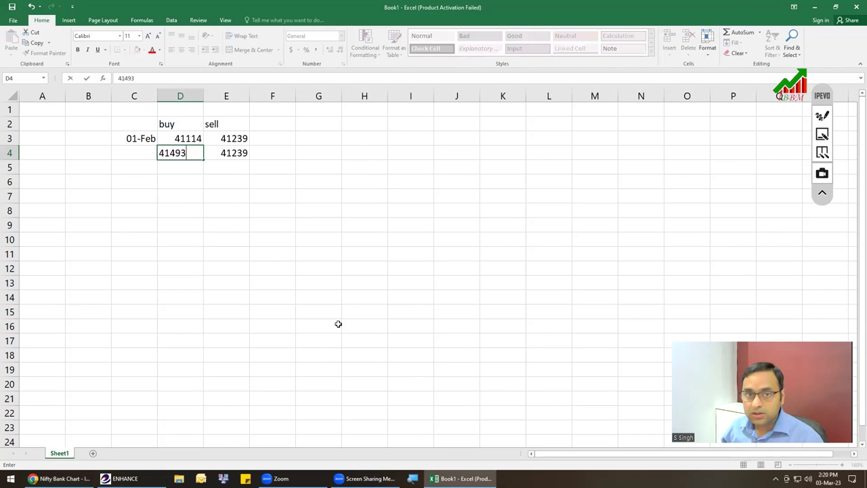
{"action": "key", "text": "Return"}
{"action": "type", "text": "41493"}
{"action": "key", "text": "Tab"}
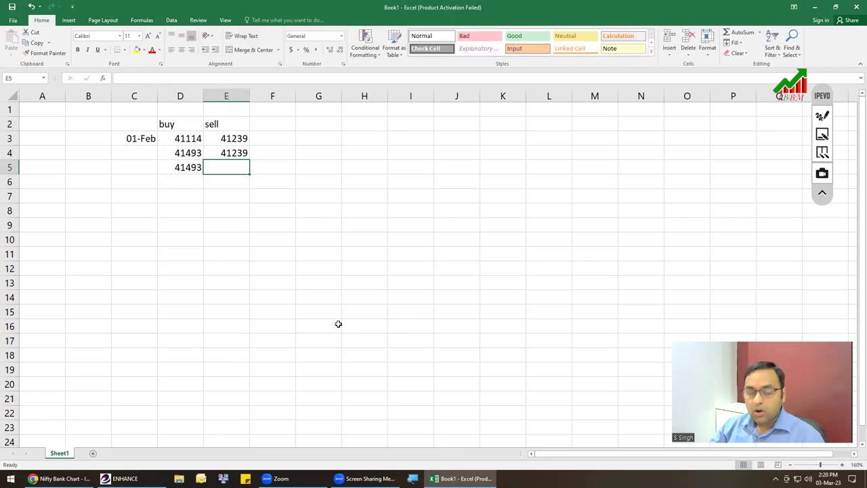
- Check the close after the 1 February peak on the chart and enter 41529 as the sell price in E5 and E6
{"action": "key", "text": "alt+Tab"}
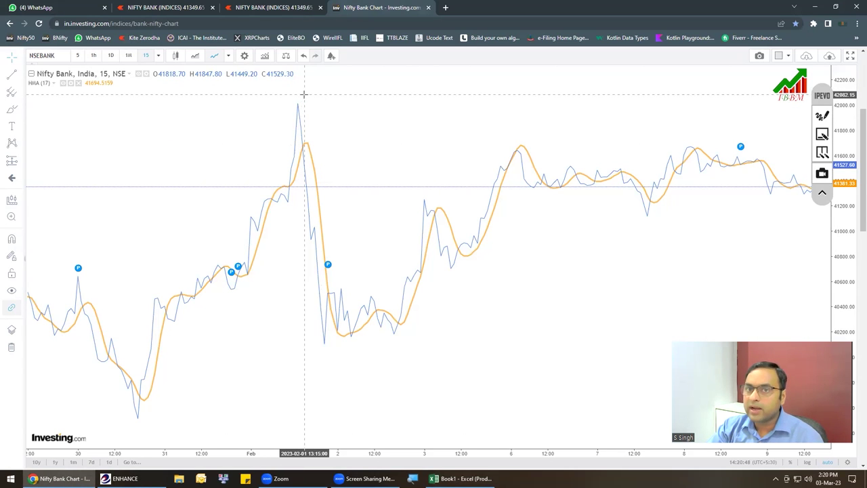
{"action": "left_click", "coordinate": [452, 478]}
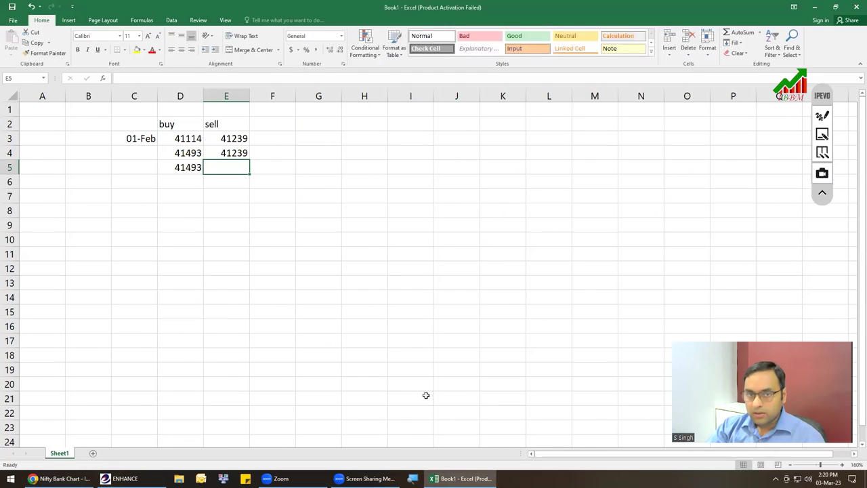
{"action": "type", "text": "41529"}
{"action": "key", "text": "Return"}
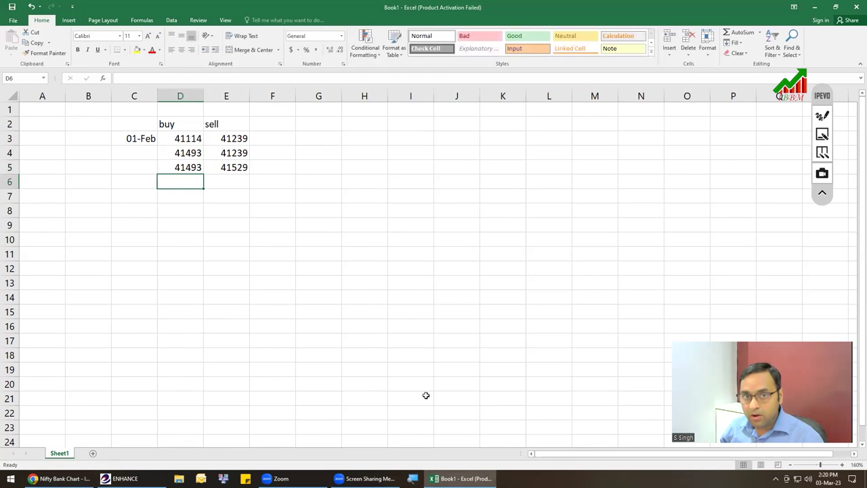
{"action": "key", "text": "Right"}
{"action": "type", "text": "41529"}
{"action": "key", "text": "Up"}
{"action": "key", "text": "Return"}
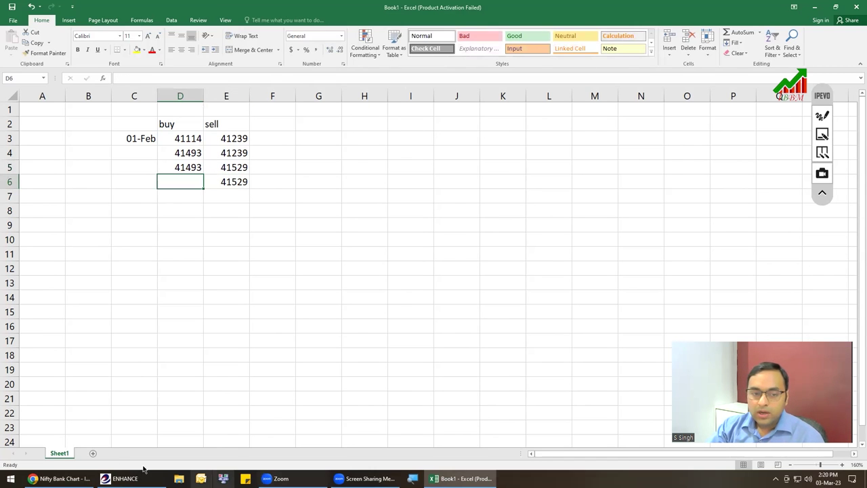
- Check the 1 February 15:00 close on the Nifty Bank chart and enter 40509 as the buy price in D6
{"action": "left_click", "coordinate": [61, 478]}
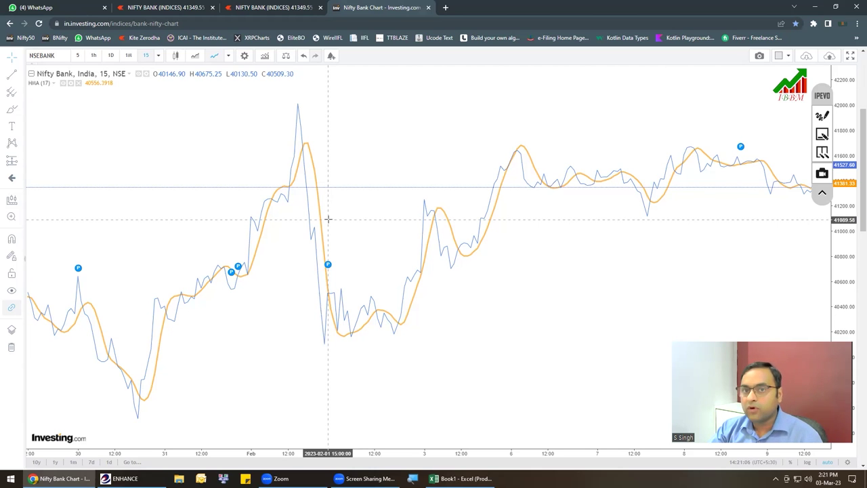
{"action": "left_click", "coordinate": [461, 478]}
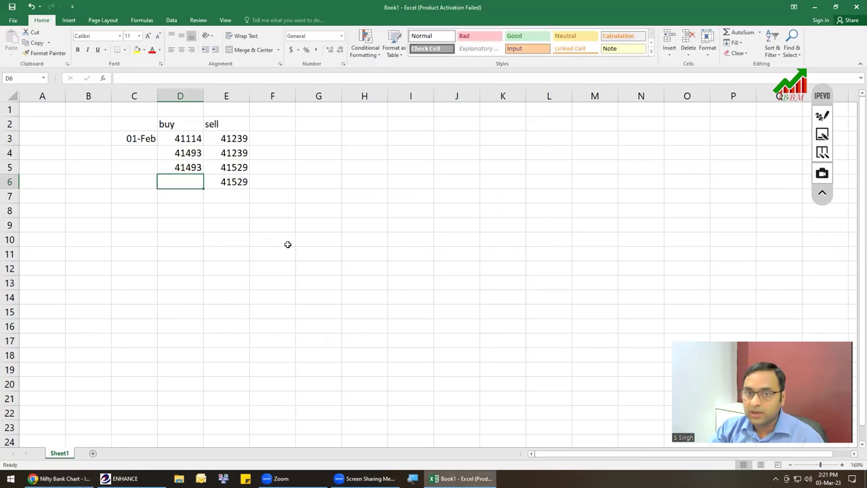
{"action": "type", "text": "40509"}
{"action": "key", "text": "Return"}
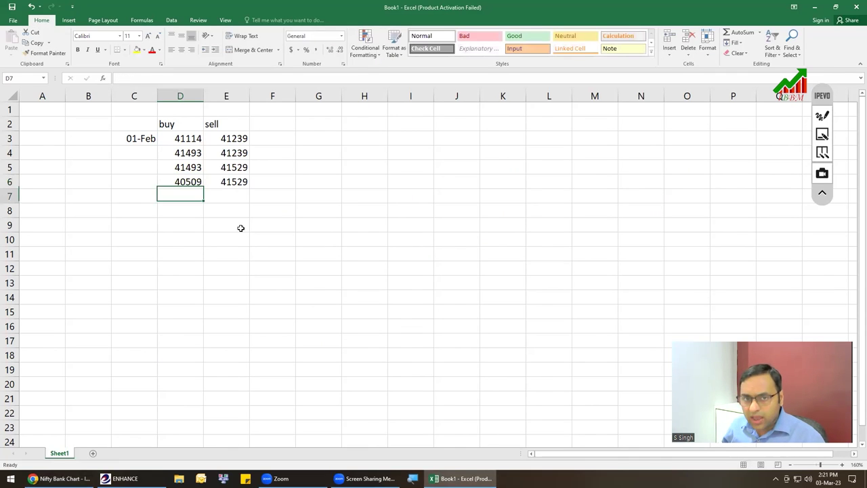
- Calculate the first trade's profit in F3 with the formula =E3-D3
{"action": "key", "text": "Right"}
{"action": "key", "text": "Right"}
{"action": "key", "text": "Up"}
{"action": "key", "text": "Up"}
{"action": "key", "text": "Up"}
{"action": "key", "text": "Up"}
{"action": "type", "text": "="}
{"action": "key", "text": "Left"}
{"action": "type", "text": "-"}
{"action": "key", "text": "Left"}
{"action": "key", "text": "Left"}
{"action": "key", "text": "ctrl+Return"}
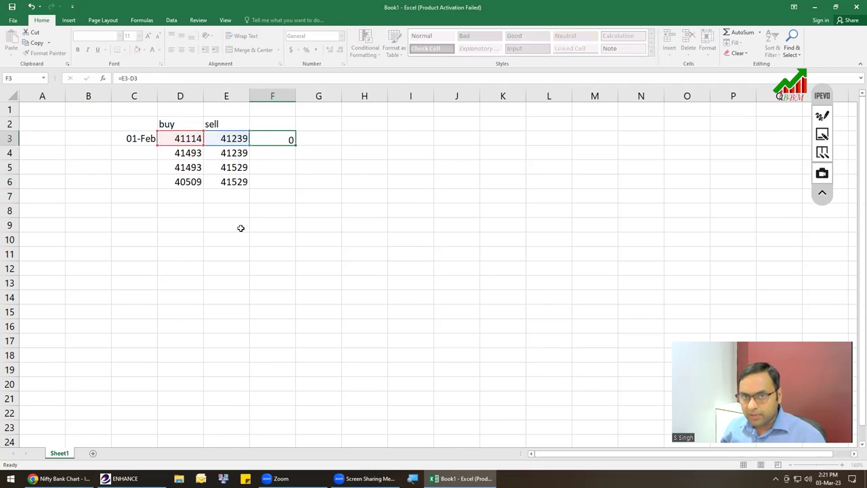
- Copy the profit formula from F3 into F4:F6 and select F3:F6 to review the day's total
{"action": "key", "text": "ctrl+c"}
{"action": "key", "text": "Down"}
{"action": "key", "text": "shift+Down"}
{"action": "key", "text": "shift+Down"}
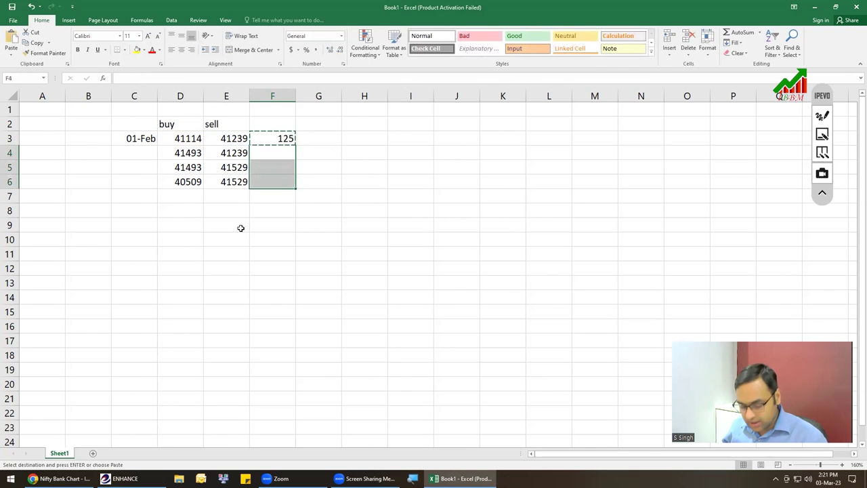
{"action": "key", "text": "Return"}
{"action": "key", "text": "Up"}
{"action": "key", "text": "shift+Down"}
{"action": "key", "text": "shift+Down"}
{"action": "key", "text": "shift+Down"}
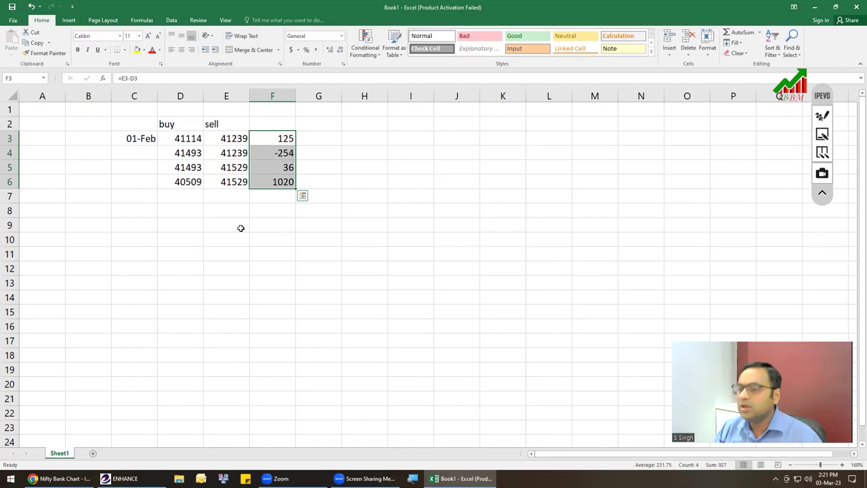
- Start a 2 feb row in C7 and enter the buy price 40212 from the chart in D7
{"action": "left_click", "coordinate": [137, 197]}
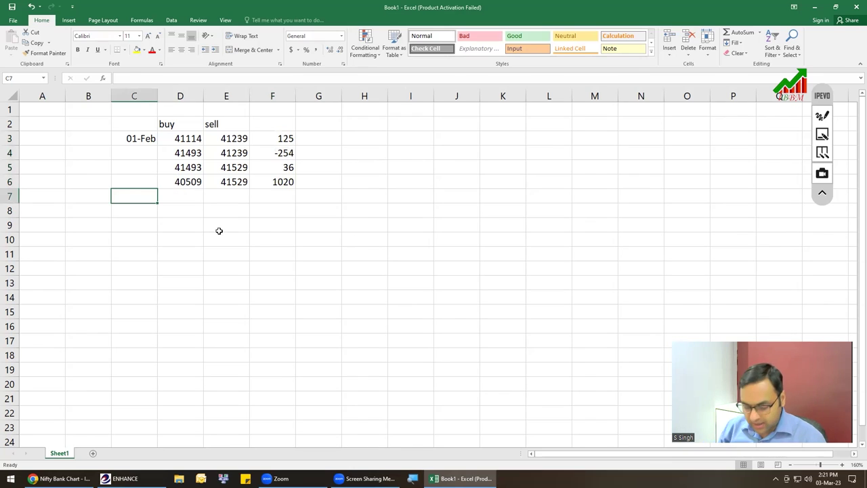
{"action": "type", "text": "2 feb"}
{"action": "key", "text": "Tab"}
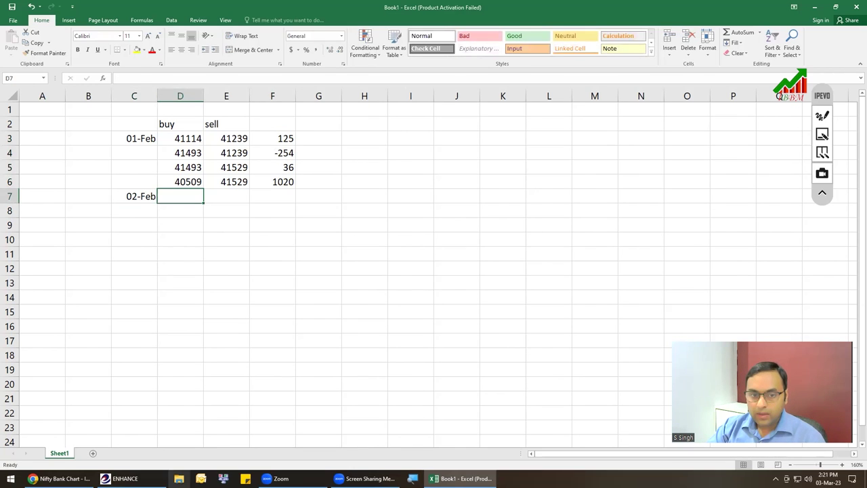
{"action": "left_click", "coordinate": [61, 479]}
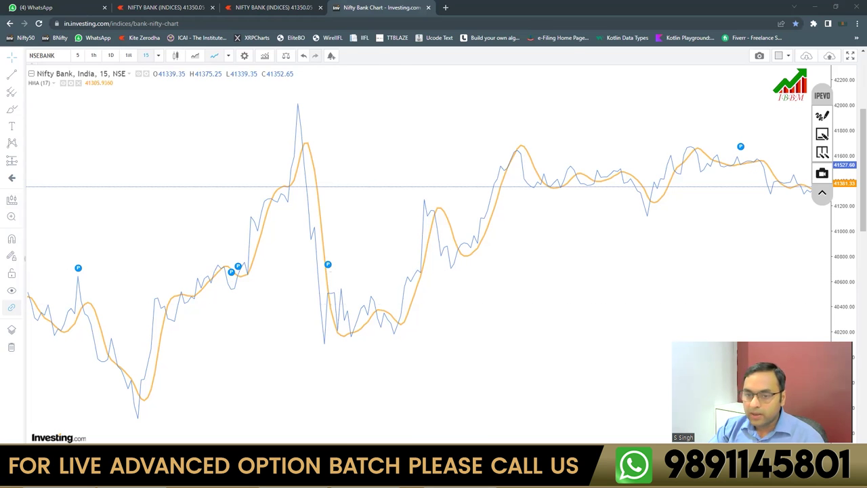
{"action": "key", "text": "alt+Tab"}
{"action": "type", "text": "40212"}
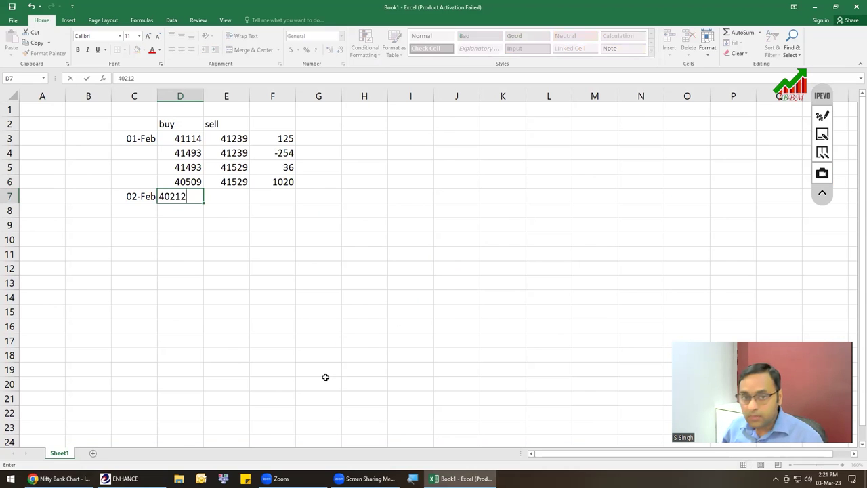
{"action": "key", "text": "Tab"}
- Check the 2 February crossover prices on the Nifty Bank chart and enter 40161 as the sell price in E7 and E8
{"action": "left_click", "coordinate": [76, 477]}
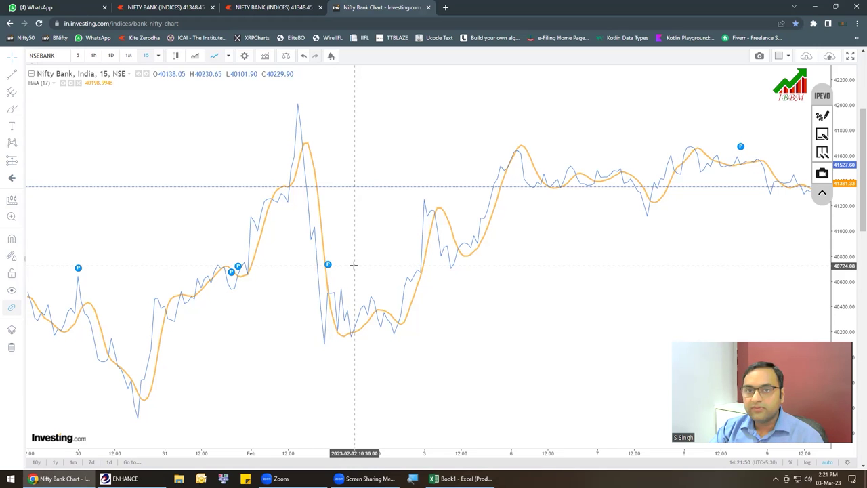
{"action": "key", "text": "alt+Tab"}
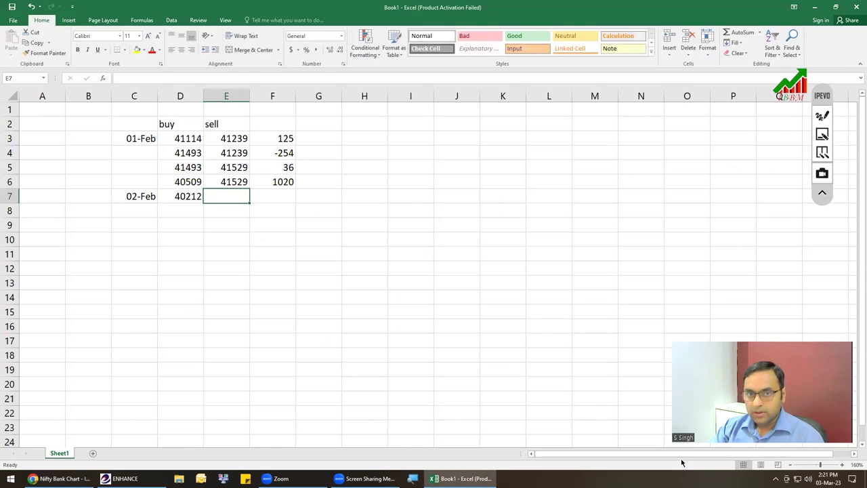
{"action": "type", "text": "40"}
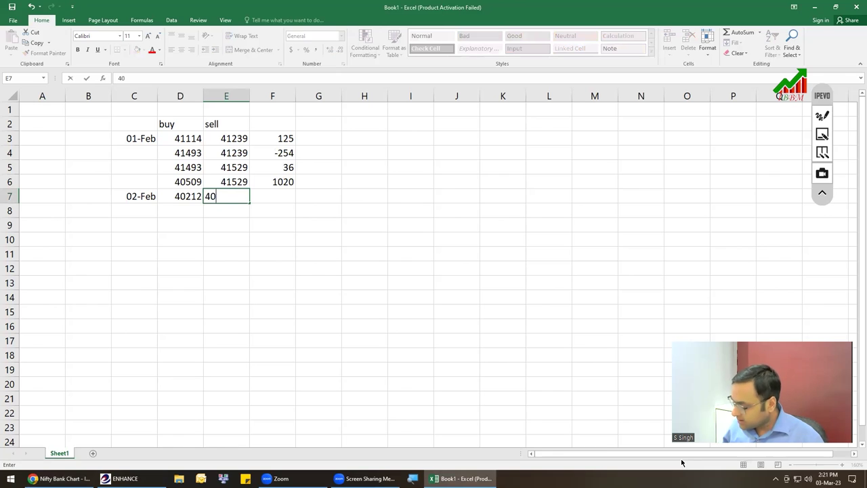
{"action": "type", "text": "161"}
{"action": "key", "text": "Return"}
{"action": "key", "text": "Right"}
{"action": "key", "text": "Right"}
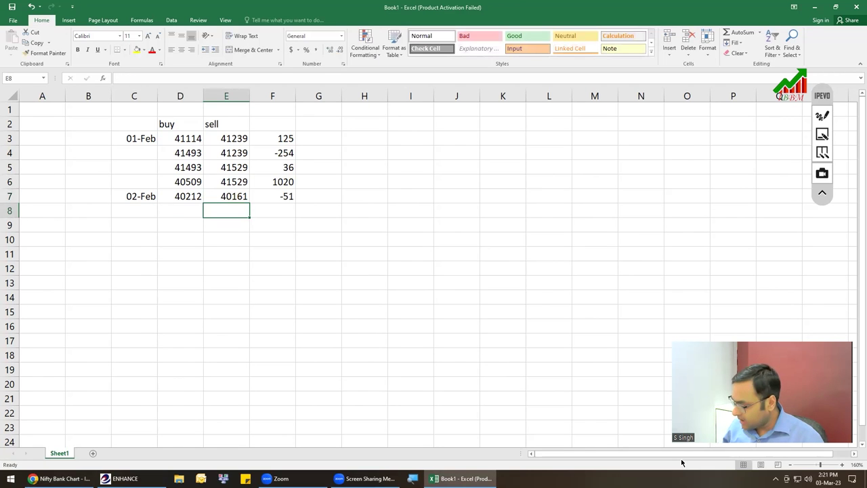
{"action": "type", "text": "40161"}
{"action": "key", "text": "Return"}
{"action": "key", "text": "Up"}
{"action": "key", "text": "Left"}
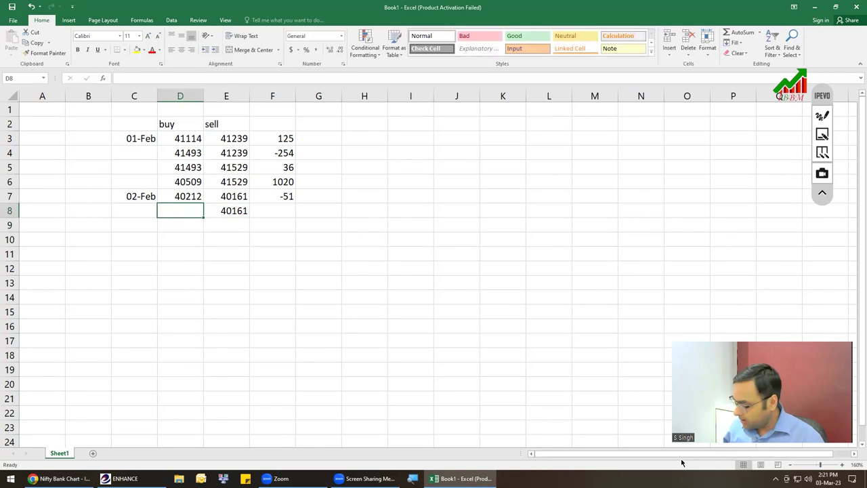
- Enter the 2 February 10:30 close, 40230, as the buy price in D8 and D9
{"action": "type", "text": "40230"}
{"action": "key", "text": "Return"}
{"action": "type", "text": "40230"}
{"action": "key", "text": "Tab"}
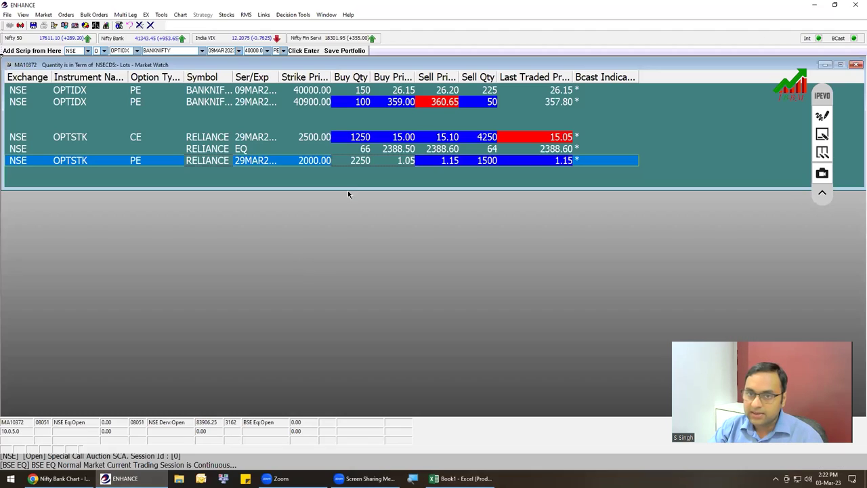
- Check the 2 February 12:15 close on the Nifty Bank chart and enter 40304 as the sell price in E9 and E10
{"action": "left_click", "coordinate": [121, 478]}
{"action": "left_click", "coordinate": [61, 478]}
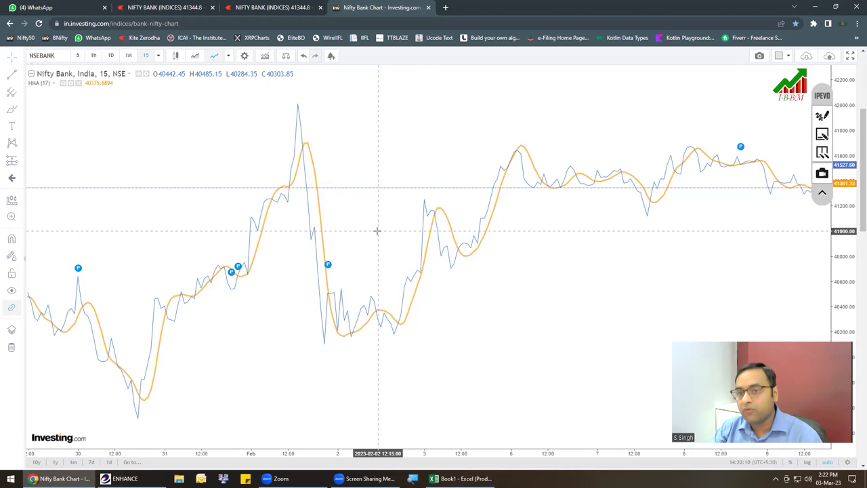
{"action": "left_click", "coordinate": [460, 478]}
{"action": "type", "text": "40304"}
{"action": "key", "text": "Return"}
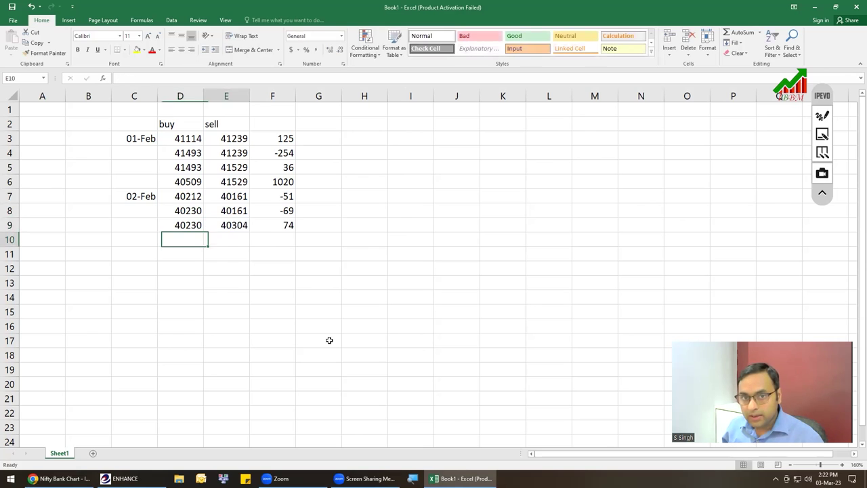
{"action": "type", "text": "40304"}
{"action": "key", "text": "Left"}
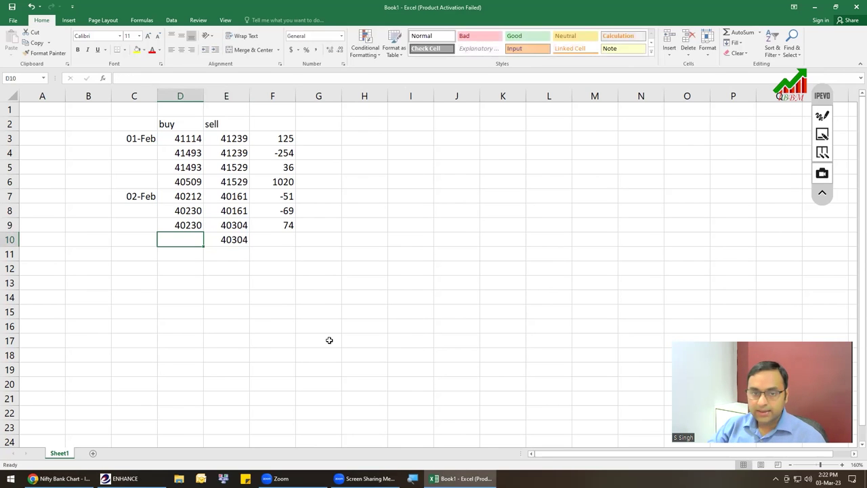
- Check the 2 February 14:00 close on the Nifty Bank chart and enter 40328 as the buy price in D10 and D11
{"action": "left_click", "coordinate": [61, 478]}
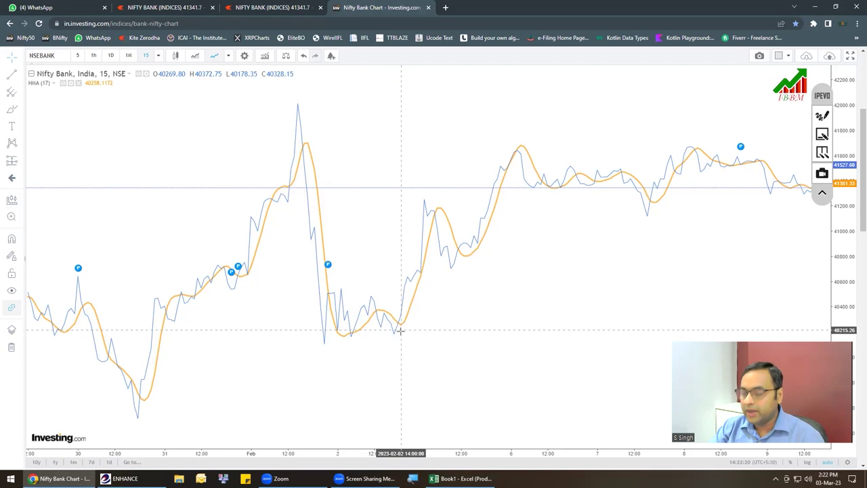
{"action": "left_click", "coordinate": [461, 478]}
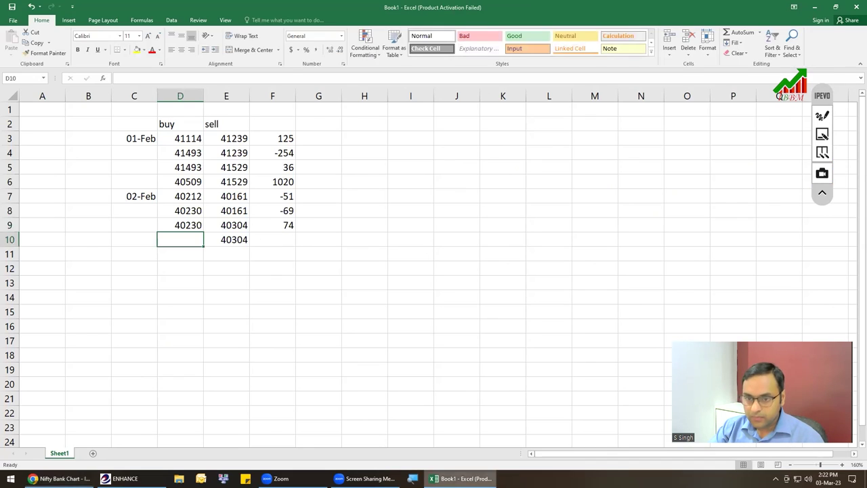
{"action": "type", "text": "40328"}
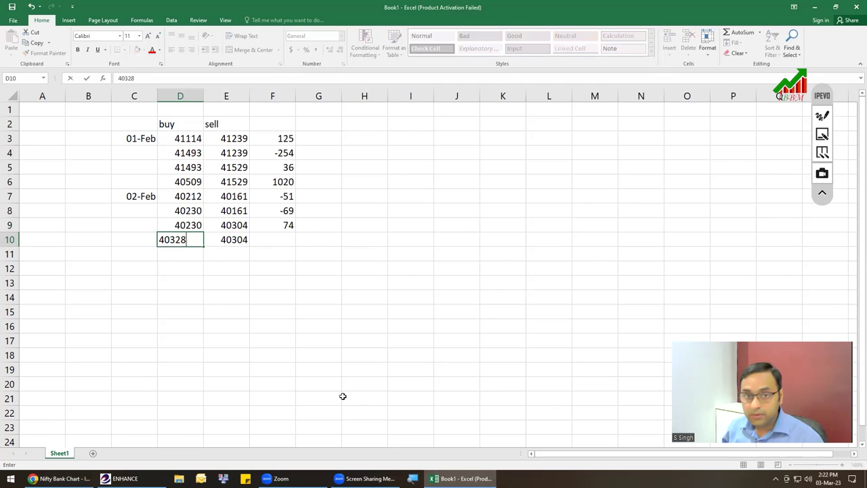
{"action": "key", "text": "Return"}
{"action": "type", "text": "40328"}
{"action": "key", "text": "Tab"}
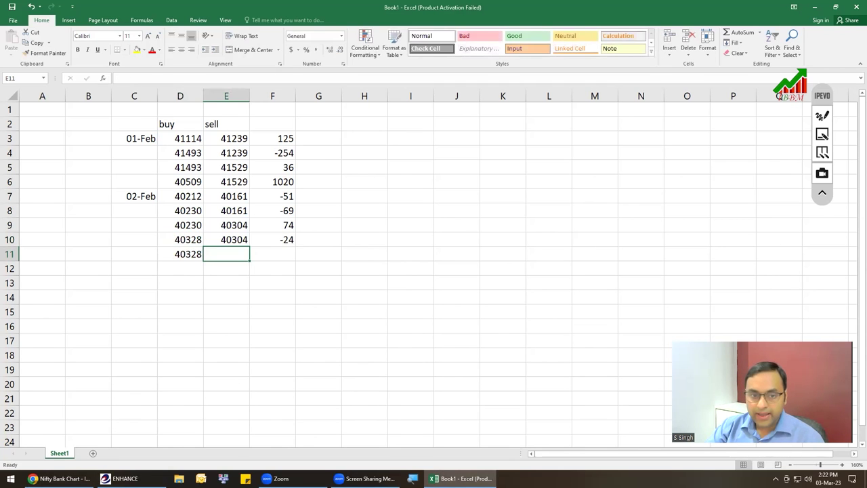
- Check the 2 February 15:00 close on the Nifty Bank chart and enter 40651 as the sell price in E11
{"action": "left_click", "coordinate": [60, 479]}
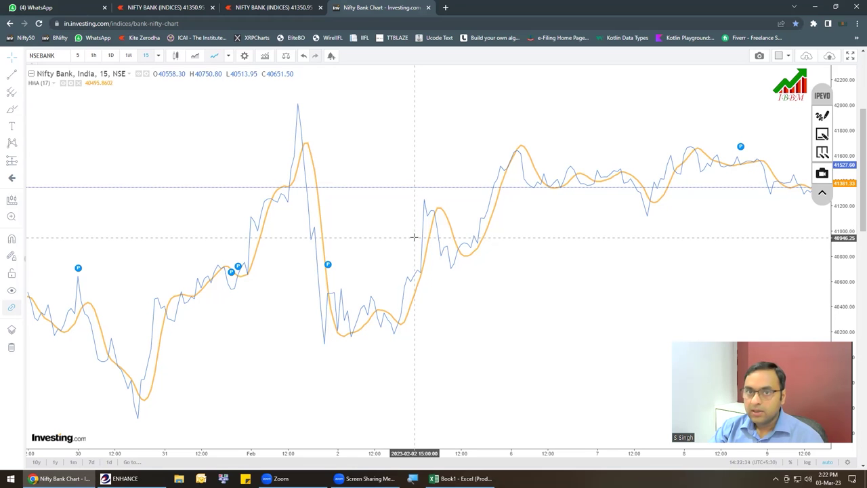
{"action": "left_click", "coordinate": [471, 478]}
{"action": "type", "text": "4065"}
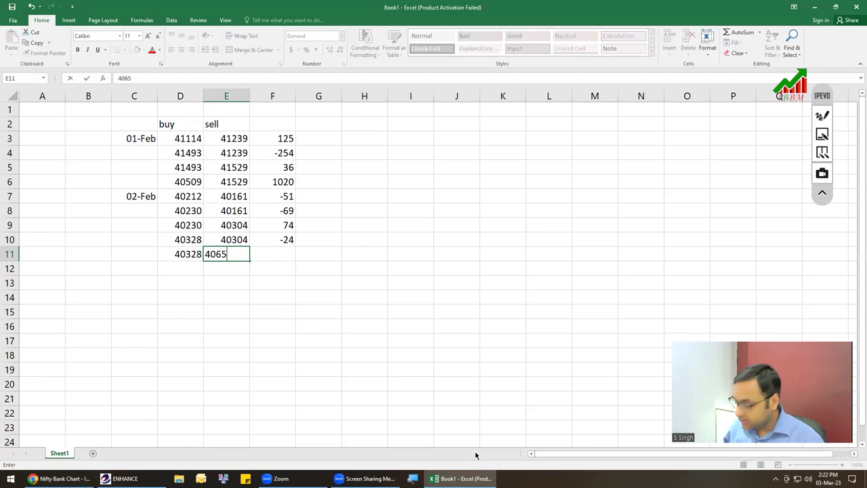
{"action": "type", "text": "41"}
{"action": "key", "text": "Return"}
- Select the 2 February profits in F7:F11 to review the day's total
{"action": "key", "text": "Right"}
{"action": "key", "text": "Up"}
{"action": "key", "text": "Up"}
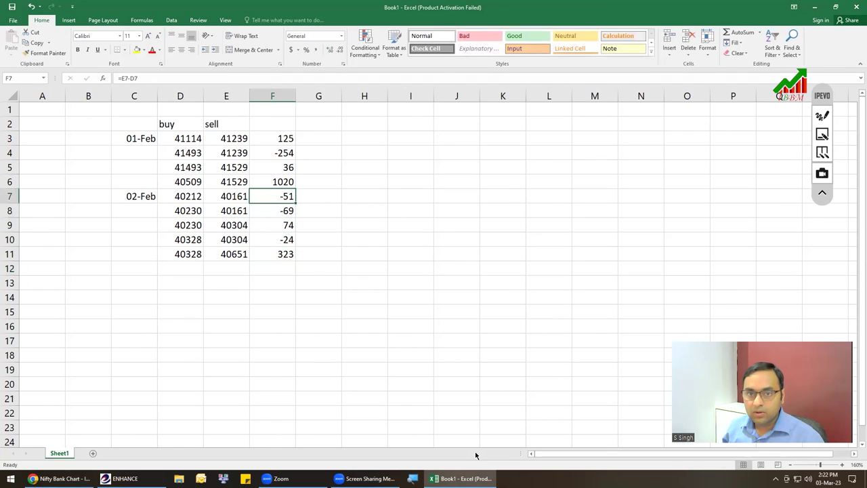
{"action": "key", "text": "ctrl+shift+Down"}
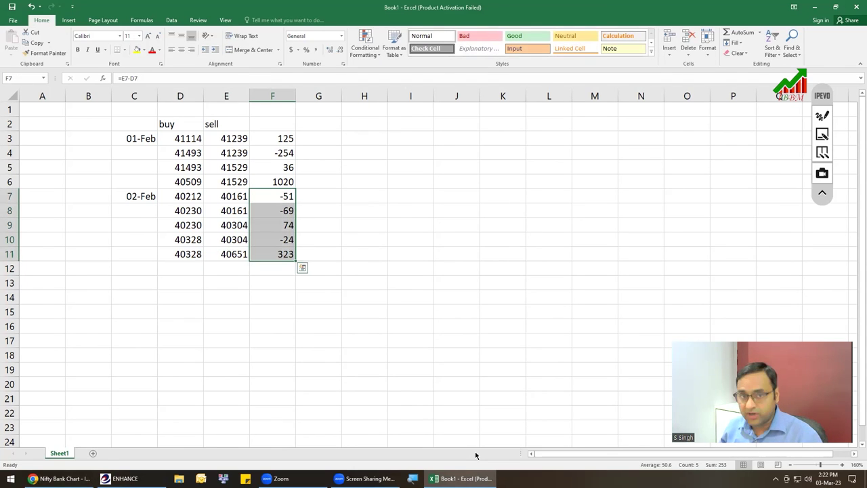
- Start the next trading day's row by entering the date 3 feb in C12
{"action": "left_click", "coordinate": [135, 264]}
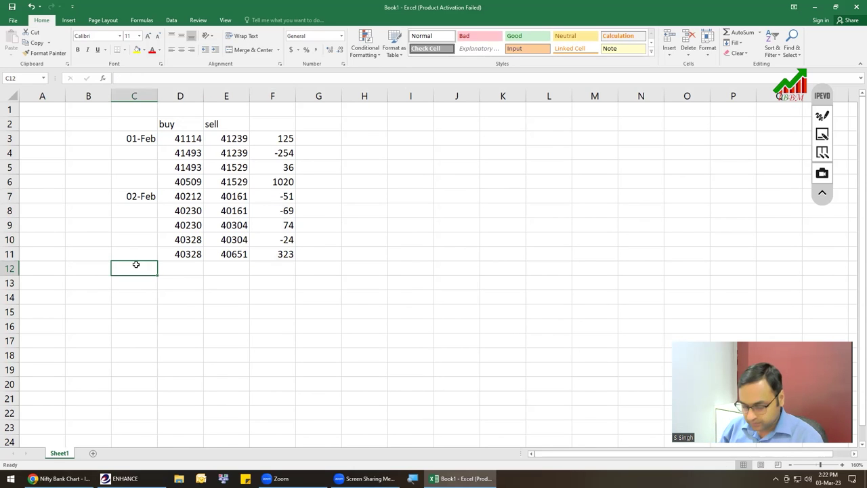
{"action": "type", "text": "3 g"}
{"action": "type", "text": "feb"}
{"action": "key", "text": "Tab"}
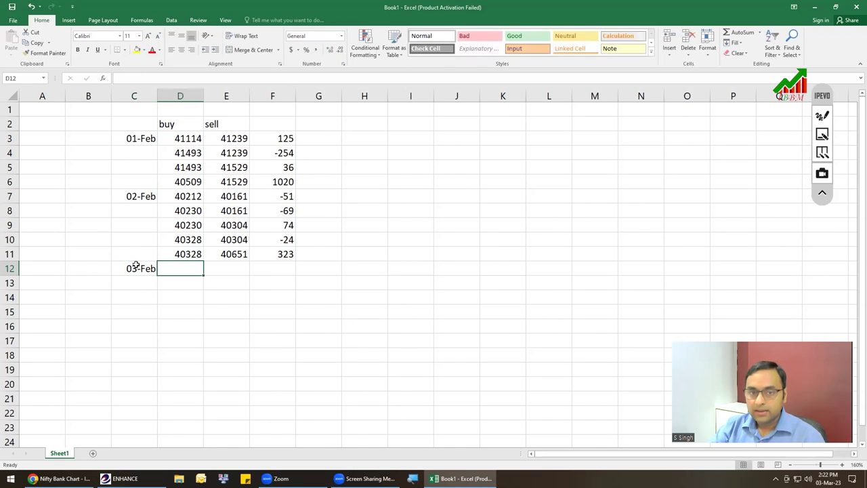
- Check the first 3 February candle's close on the Nifty Bank chart and enter 41250 as the buy price in D12
{"action": "left_click", "coordinate": [120, 478]}
{"action": "left_click", "coordinate": [60, 478]}
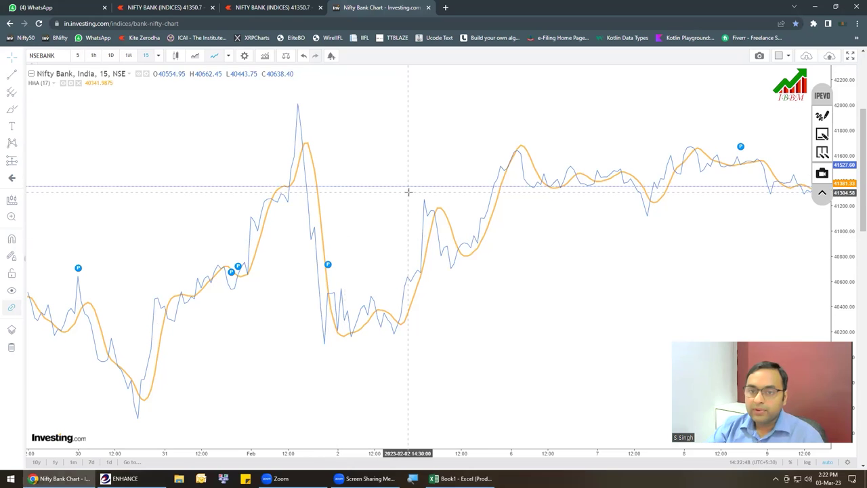
{"action": "left_click_drag", "start_coordinate": [398, 365], "coordinate": [356, 341]}
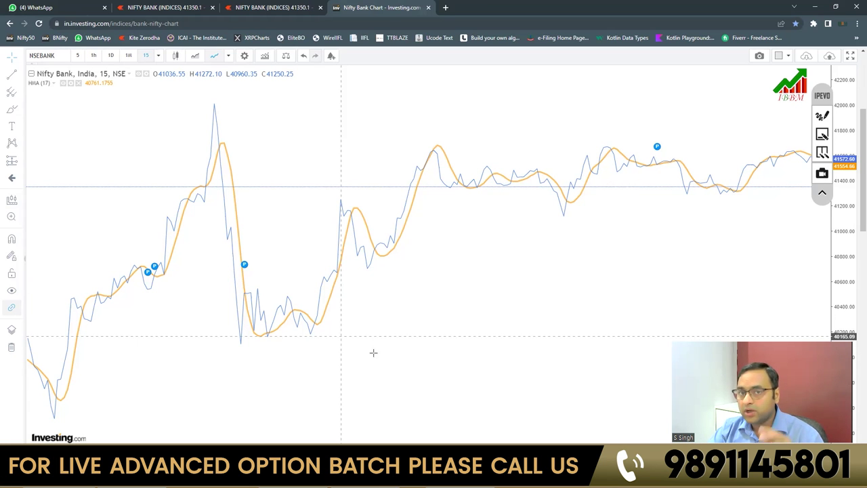
{"action": "key", "text": "alt+Tab"}
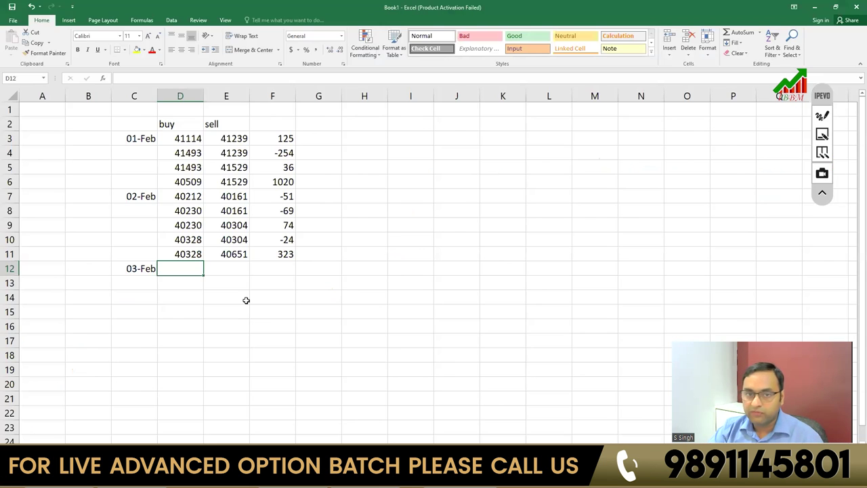
{"action": "type", "text": "41250"}
{"action": "left_click", "coordinate": [210, 266]}
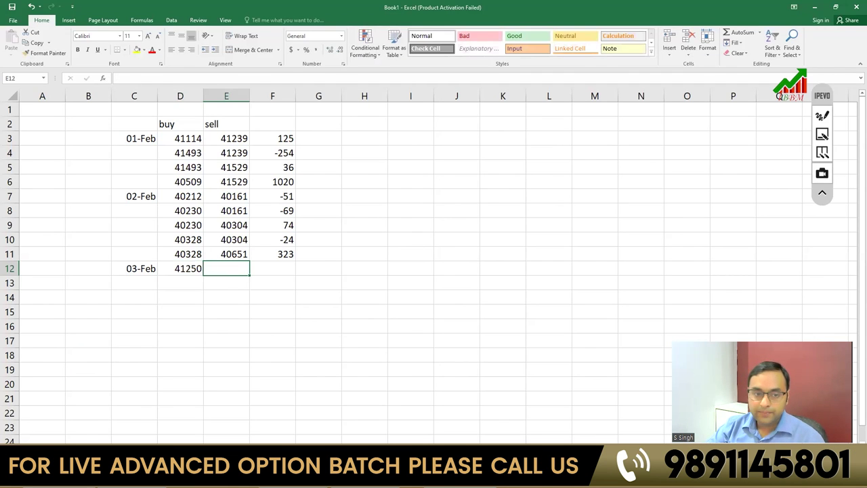
- Check the 3 February 10:15 close on the Nifty Bank chart and enter 41015 as the sell price in E12 and E13
{"action": "key", "text": "alt+Tab"}
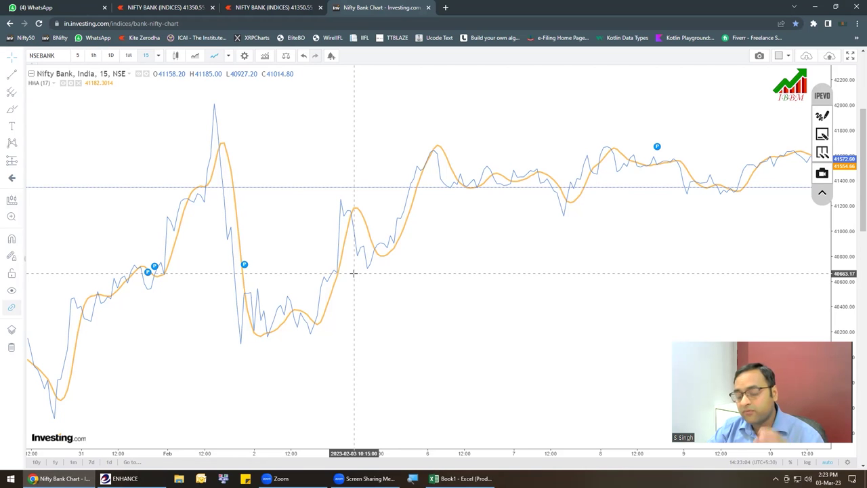
{"action": "left_click", "coordinate": [461, 479]}
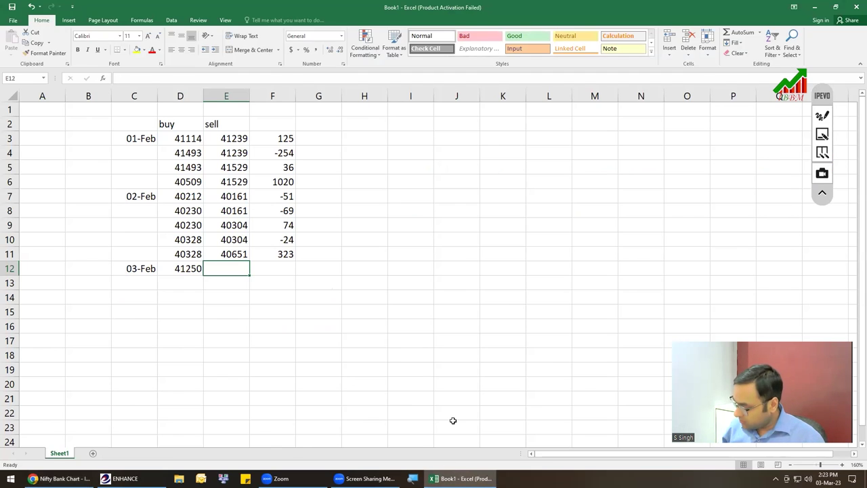
{"action": "type", "text": "41015"}
{"action": "key", "text": "Return"}
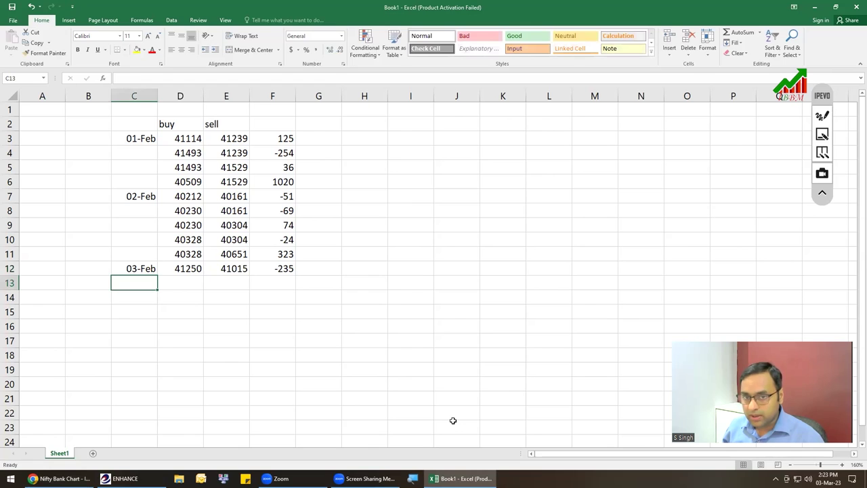
{"action": "key", "text": "Right"}
{"action": "key", "text": "Right"}
{"action": "type", "text": "41015"}
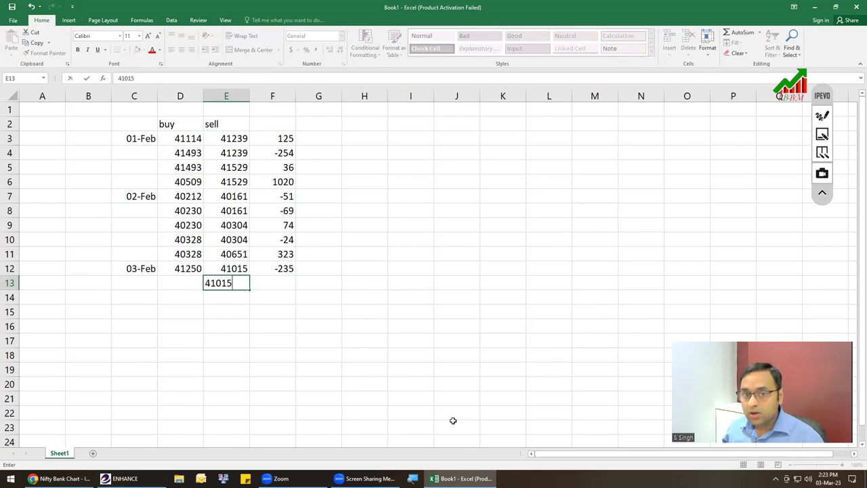
{"action": "key", "text": "Left"}
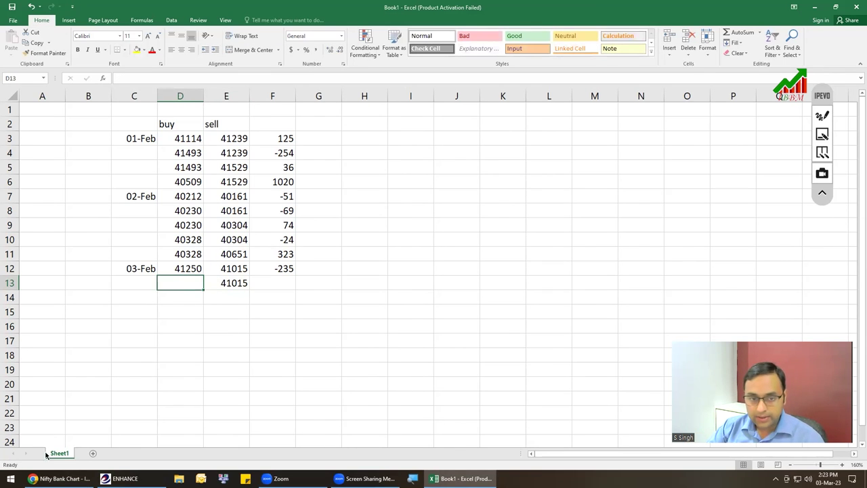
- Check the 3 February 12:00 close on the Nifty Bank chart and enter 40894 as the buy price in D13 and D14
{"action": "left_click", "coordinate": [65, 478]}
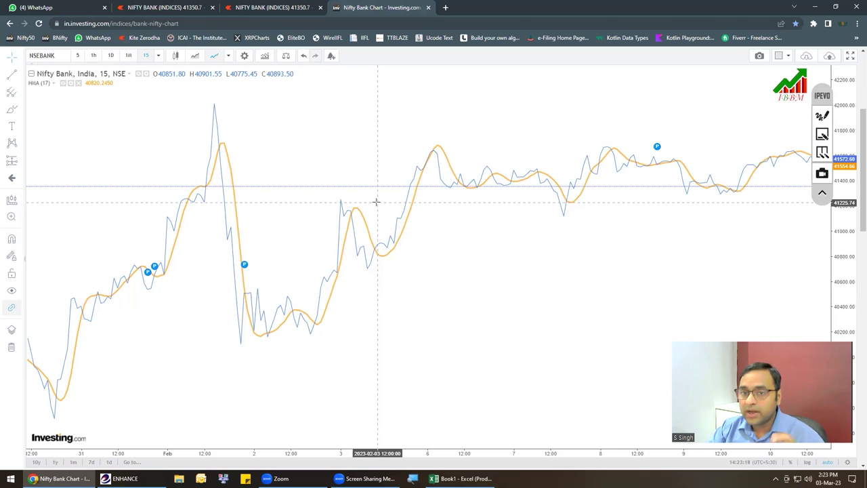
{"action": "left_click", "coordinate": [461, 478]}
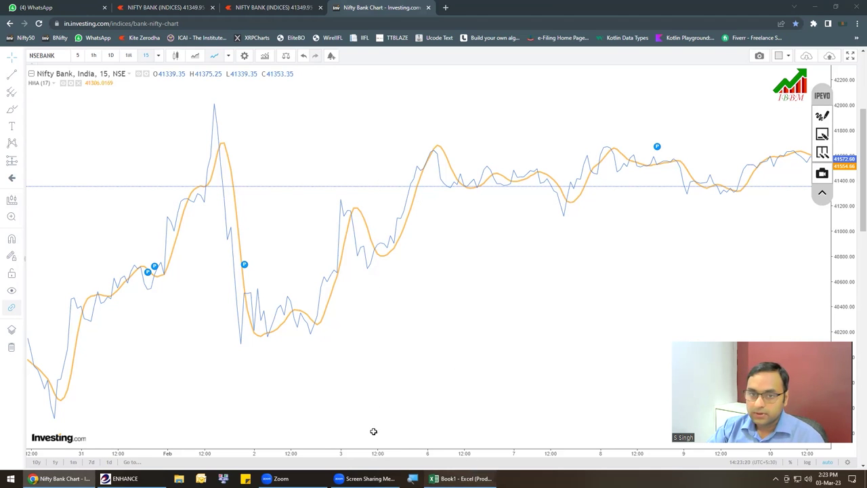
{"action": "type", "text": "40894"}
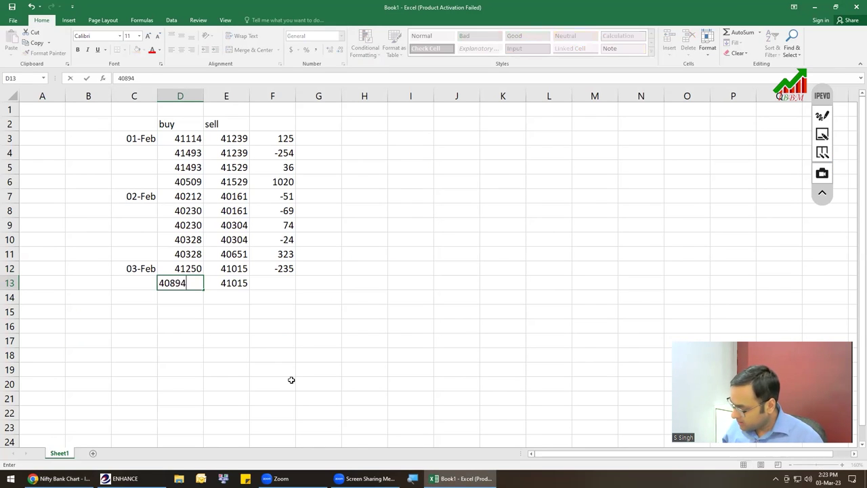
{"action": "key", "text": "Return"}
{"action": "type", "text": "40894"}
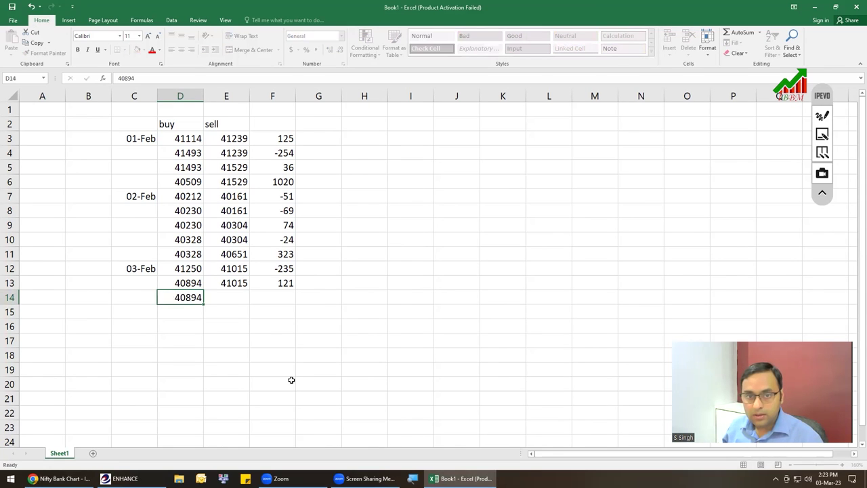
{"action": "key", "text": "Tab"}
- Check the 3 February 15:00 close on the Nifty Bank chart and enter 41514 as the sell price in E14
{"action": "left_click", "coordinate": [59, 478]}
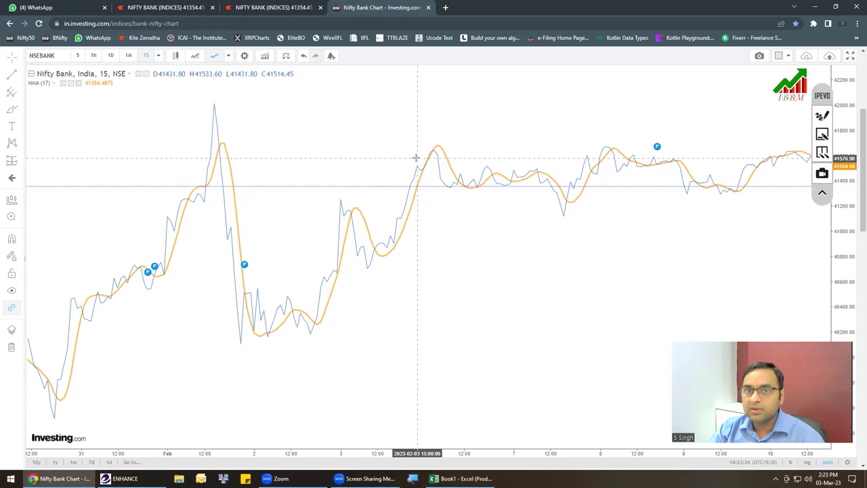
{"action": "left_click", "coordinate": [460, 478]}
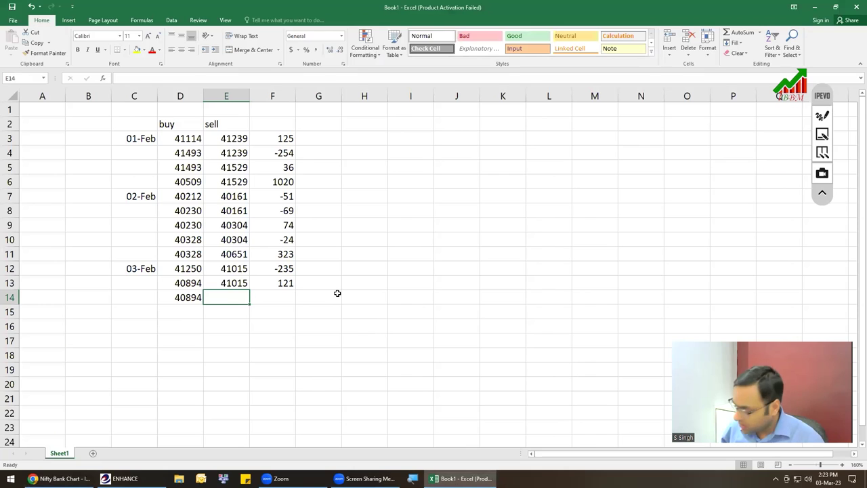
{"action": "type", "text": "41514"}
{"action": "key", "text": "Tab"}
- Select the 3 February profits in F12:F14 to review the day's total
{"action": "key", "text": "Tab"}
{"action": "key", "text": "Up"}
{"action": "key", "text": "Up"}
{"action": "key", "text": "Left"}
{"action": "key", "text": "shift+Down"}
{"action": "key", "text": "shift+Down"}
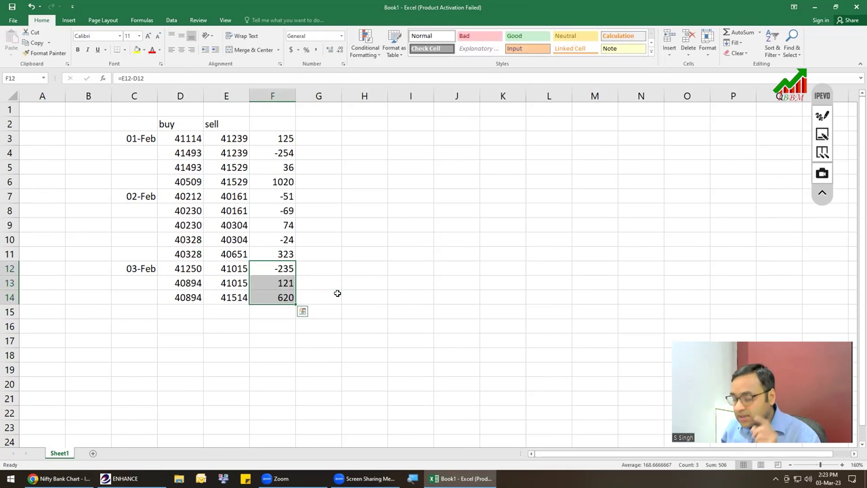
- Enter 4 feb as the next trading date in C15 and check it against the Nifty Bank chart
{"action": "key", "text": "Down"}
{"action": "key", "text": "Down"}
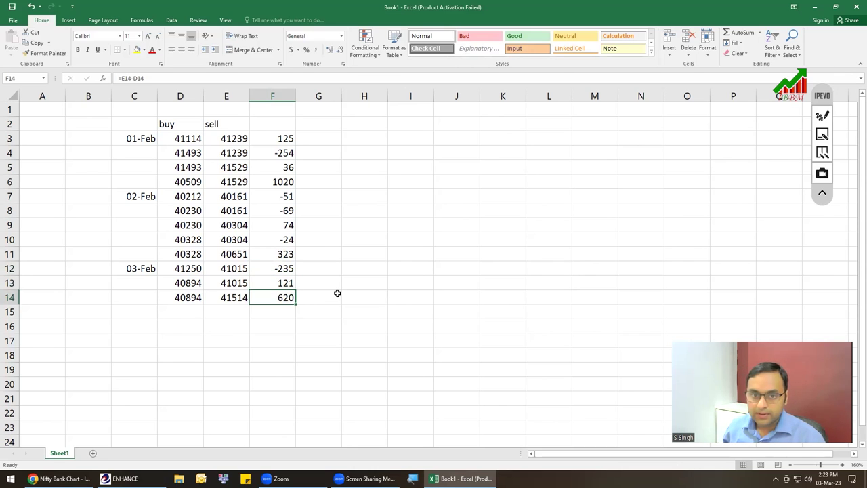
{"action": "key", "text": "Down"}
{"action": "key", "text": "Left"}
{"action": "key", "text": "Left"}
{"action": "key", "text": "Left"}
{"action": "type", "text": "4 feb"}
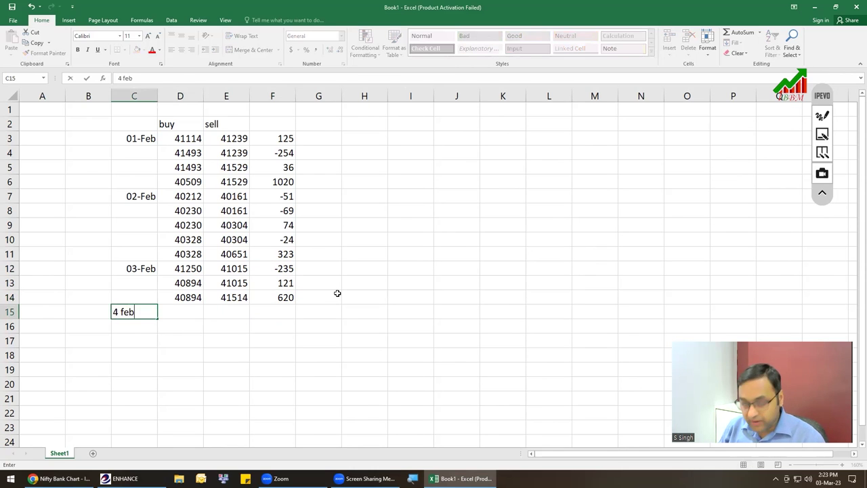
{"action": "key", "text": "Tab"}
{"action": "key", "text": "alt+Tab"}
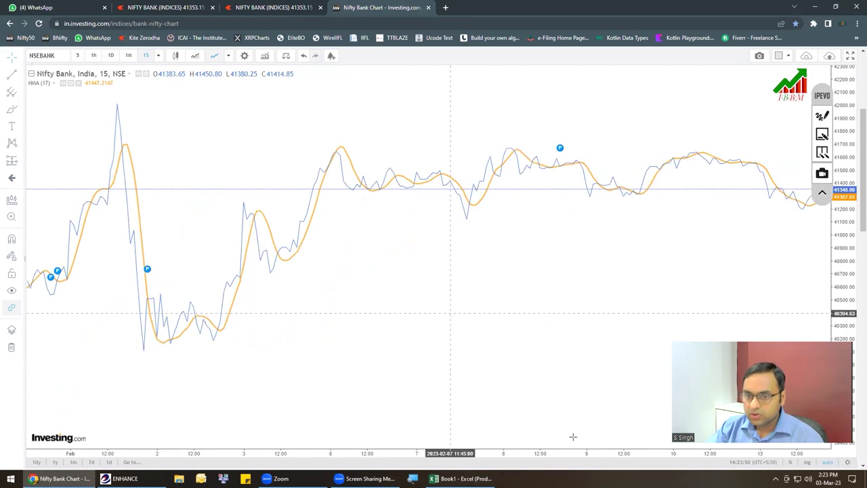
{"action": "left_click", "coordinate": [461, 478]}
- Replace the date in C15 with 6 feb
{"action": "left_click", "coordinate": [138, 311]}
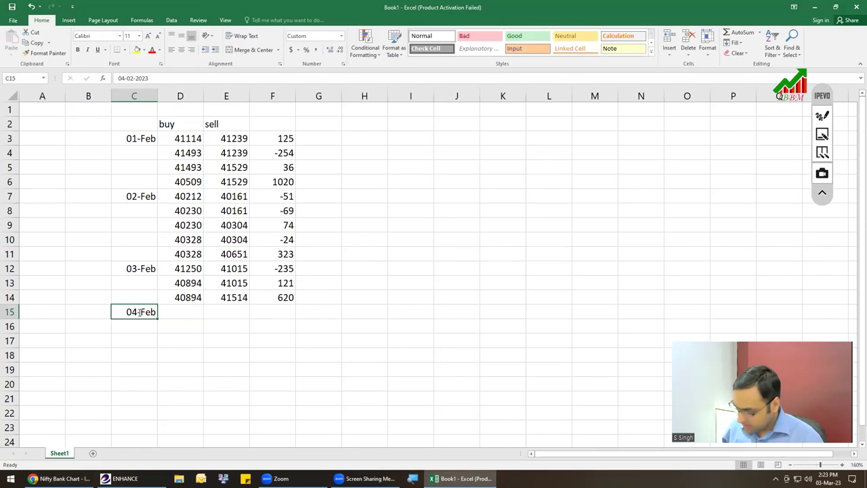
{"action": "type", "text": "6 efb"}
{"action": "key", "text": "Tab"}
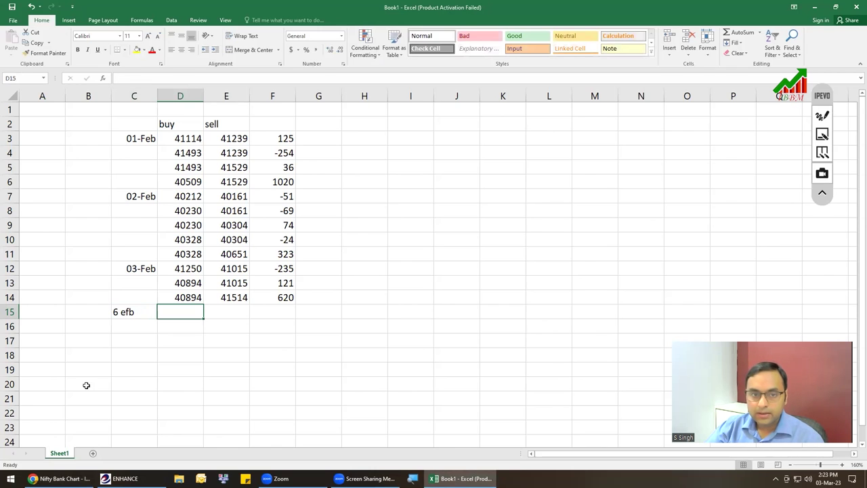
{"action": "left_click", "coordinate": [130, 311]}
{"action": "key", "text": "F2"}
{"action": "key", "text": "BackSpace"}
{"action": "key", "text": "BackSpace"}
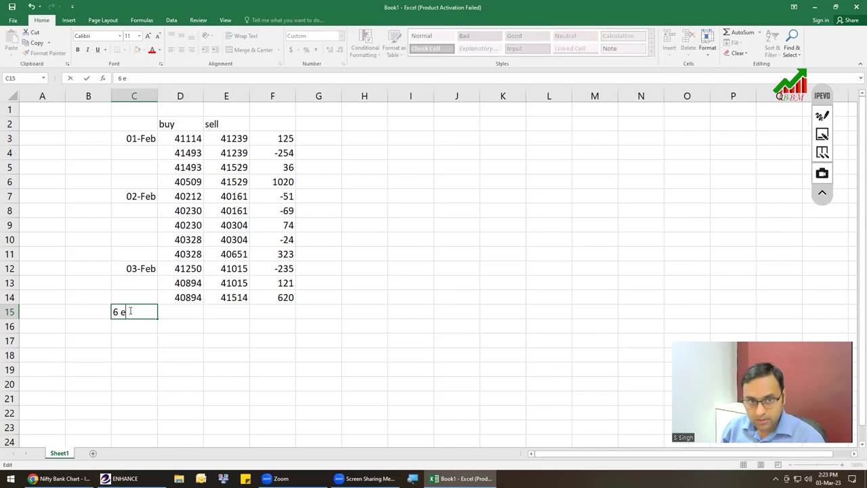
{"action": "type", "text": "feb"}
{"action": "key", "text": "Tab"}
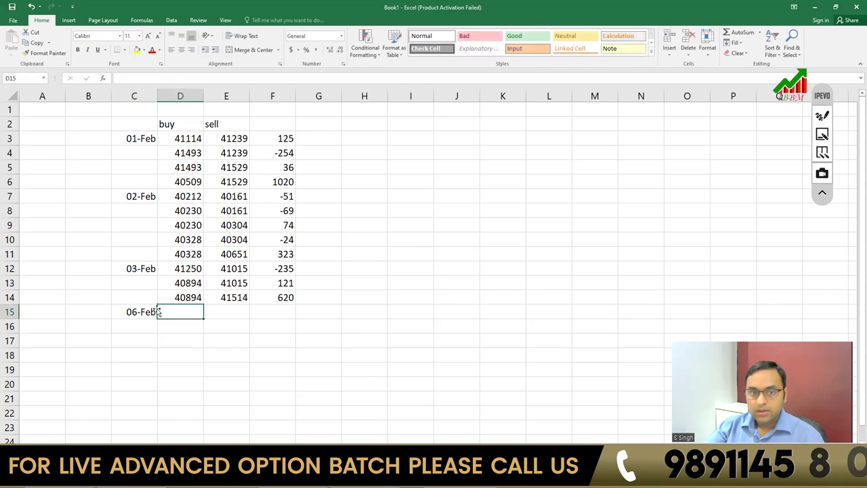
- Check the 6 February 09:15 close on the Nifty Bank chart and enter 41569 as the buy price in D15
{"action": "key", "text": "alt+Tab"}
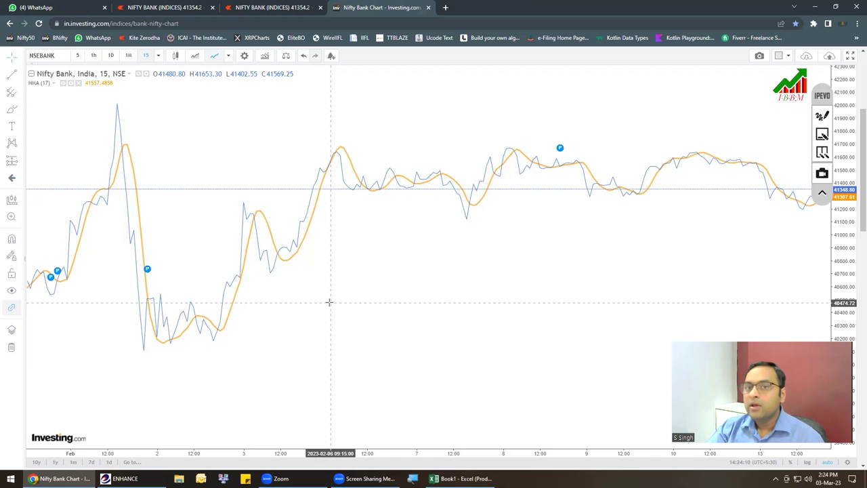
{"action": "left_click", "coordinate": [461, 478]}
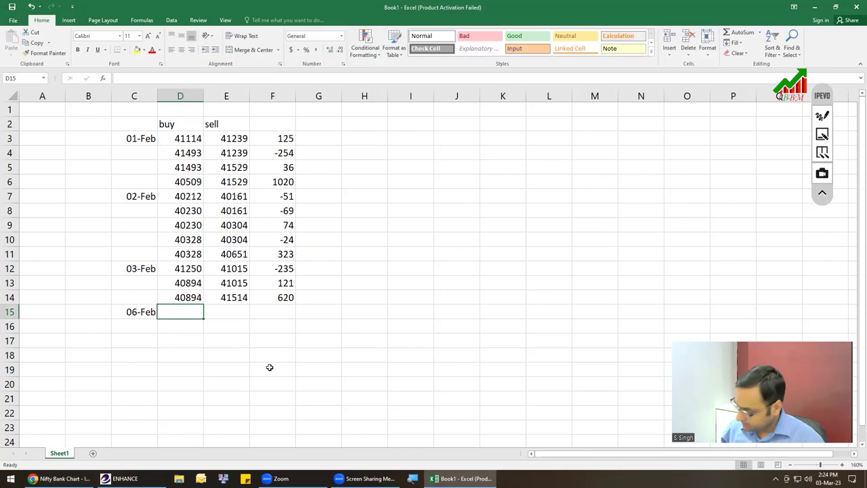
{"action": "type", "text": "41569"}
{"action": "key", "text": "Tab"}
- Check the 6 February 10:00 close on the Nifty Bank chart and enter 41612 as the sell price in E15 and E16
{"action": "left_click", "coordinate": [61, 478]}
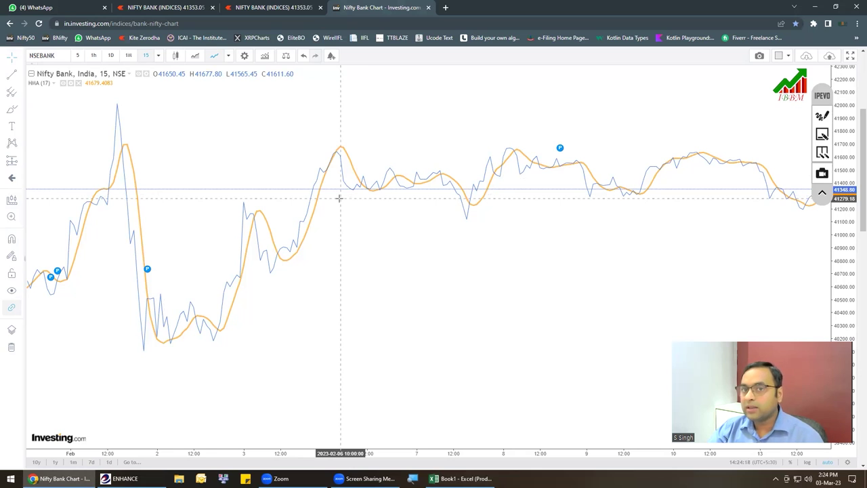
{"action": "left_click", "coordinate": [474, 477]}
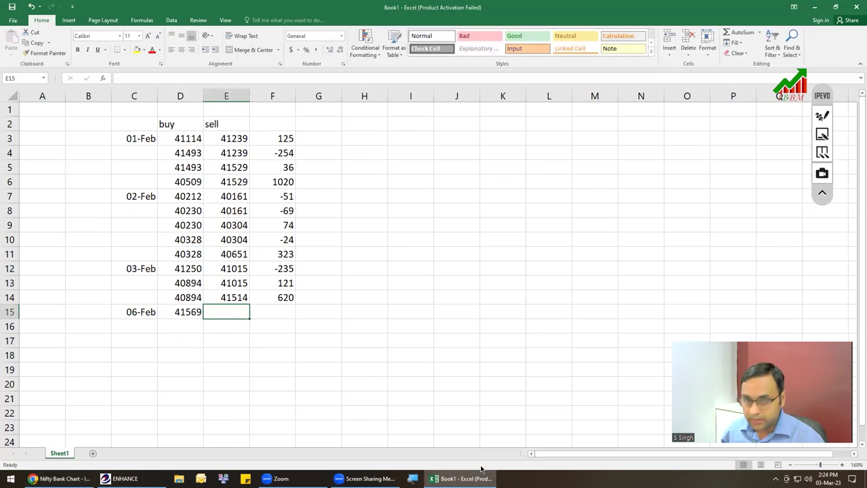
{"action": "type", "text": "41612"}
{"action": "key", "text": "Return"}
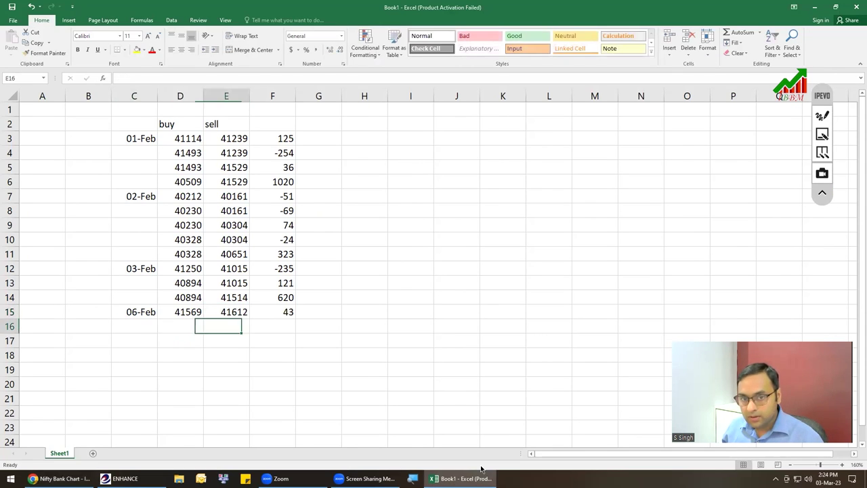
{"action": "type", "text": "41612"}
{"action": "key", "text": "Left"}
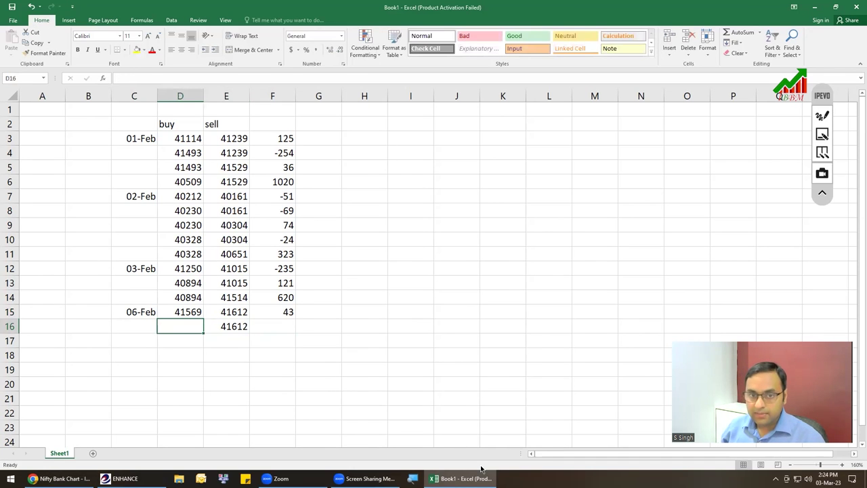
- Check the 6 February 11:45 close on the Nifty Bank chart and enter 41455 as the buy price in D16 and D17
{"action": "left_click", "coordinate": [60, 478]}
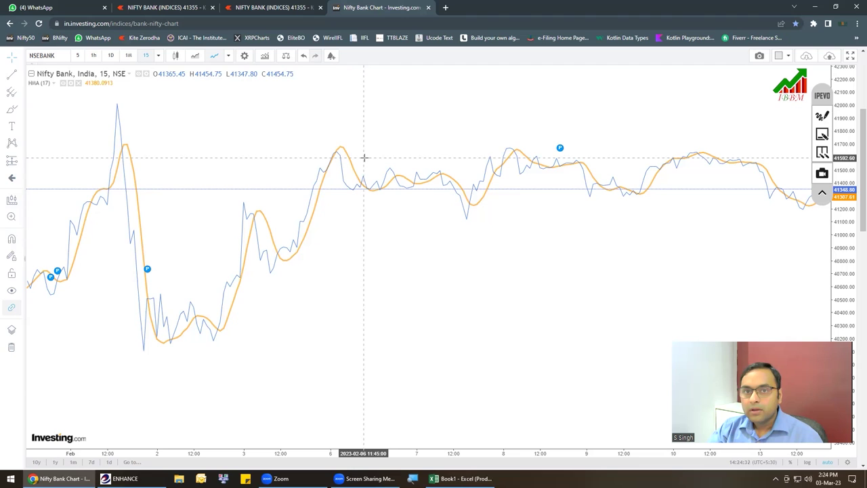
{"action": "left_click", "coordinate": [461, 478]}
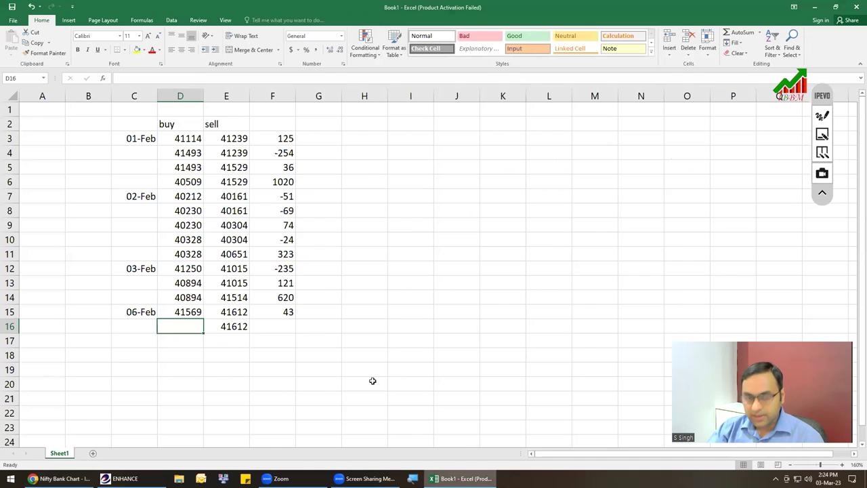
{"action": "type", "text": "41455"}
{"action": "key", "text": "Return"}
{"action": "type", "text": "41455"}
{"action": "key", "text": "Tab"}
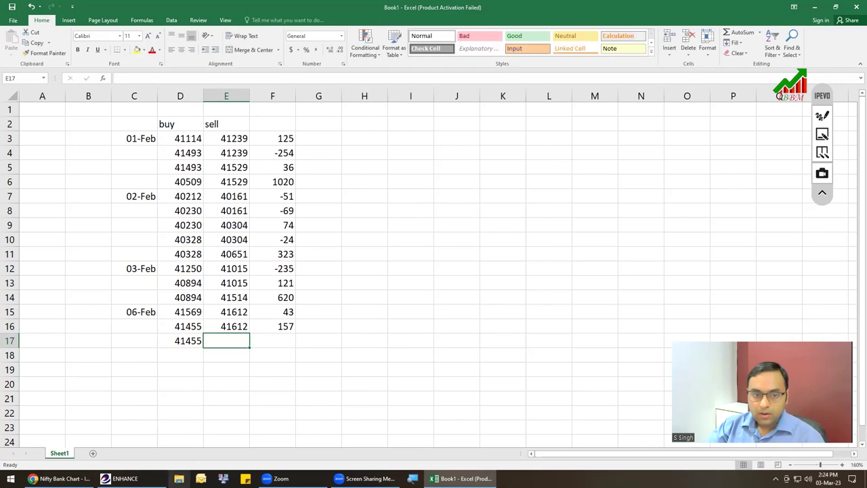
- Check the 6 February 14:15 close on the Nifty Bank chart and enter 41418 as the sell price in E17 and E18
{"action": "left_click", "coordinate": [60, 478]}
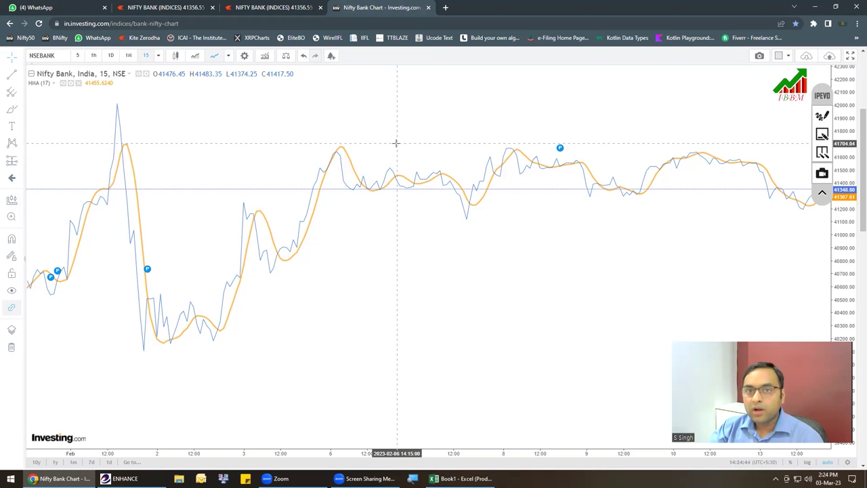
{"action": "left_click", "coordinate": [460, 479]}
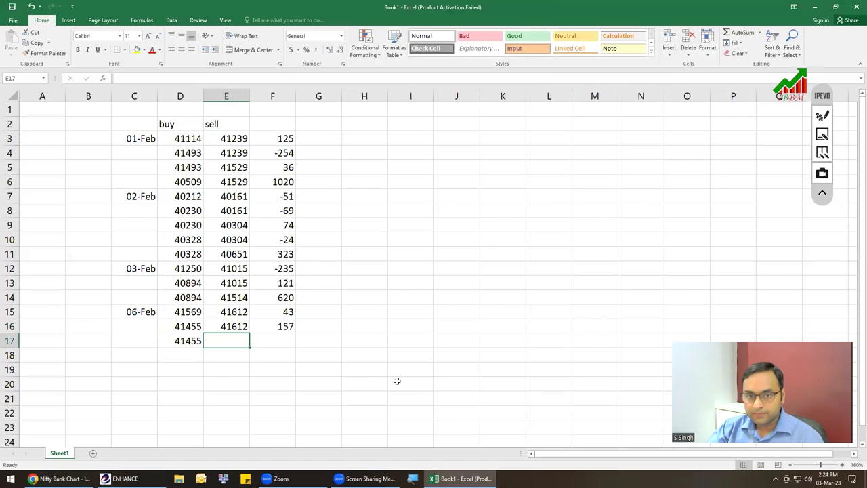
{"action": "type", "text": "41418"}
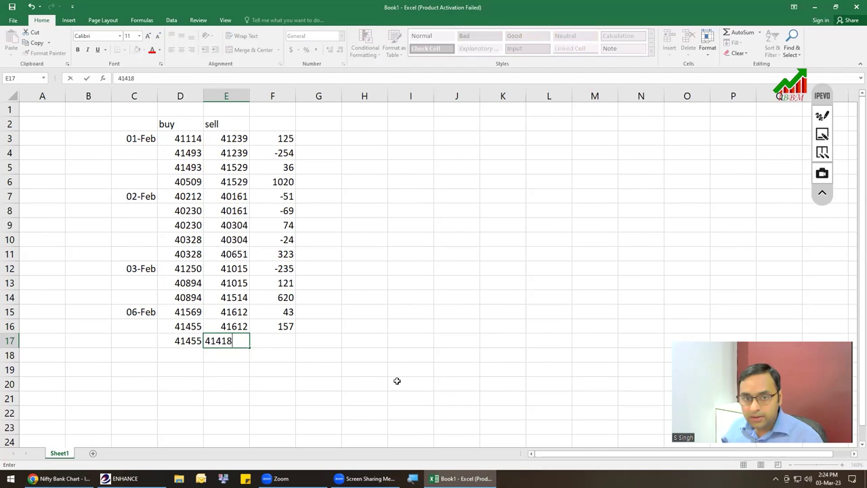
{"action": "key", "text": "Return"}
{"action": "key", "text": "Right"}
{"action": "type", "text": "44"}
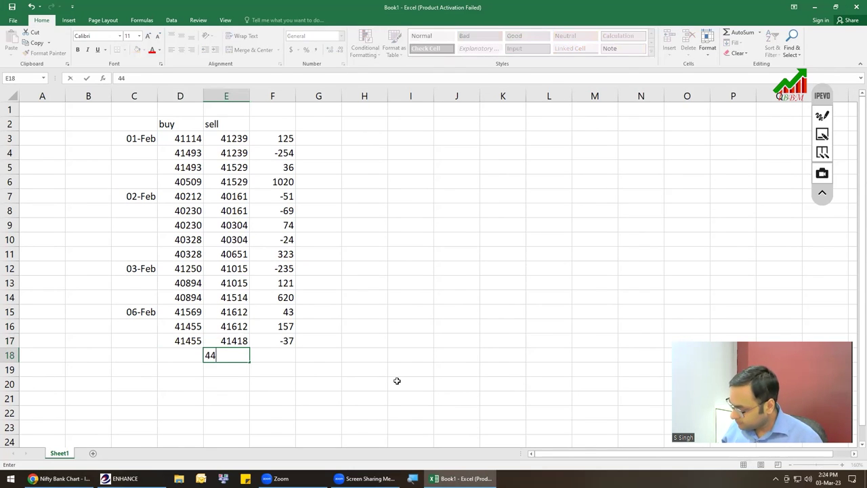
{"action": "type", "text": "418"}
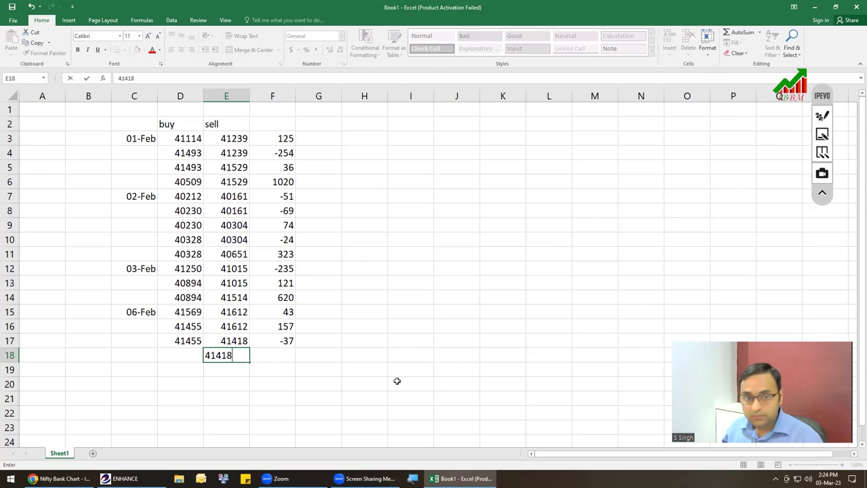
{"action": "key", "text": "Return"}
{"action": "scroll", "coordinate": [397, 380], "scroll_direction": "down", "scroll_amount": 1}
- Check the 6 February 15:00 close on the Nifty Bank chart and enter 41361 as the buy price in D18
{"action": "key", "text": "alt+Tab"}
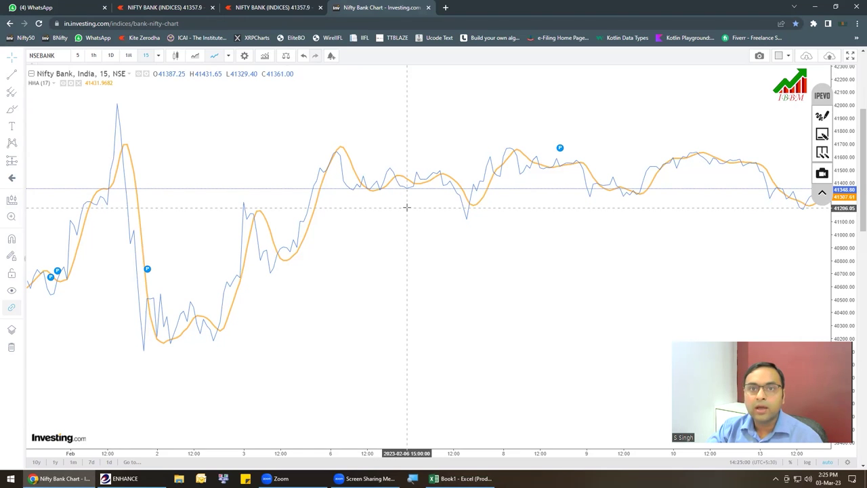
{"action": "key", "text": "alt+Tab"}
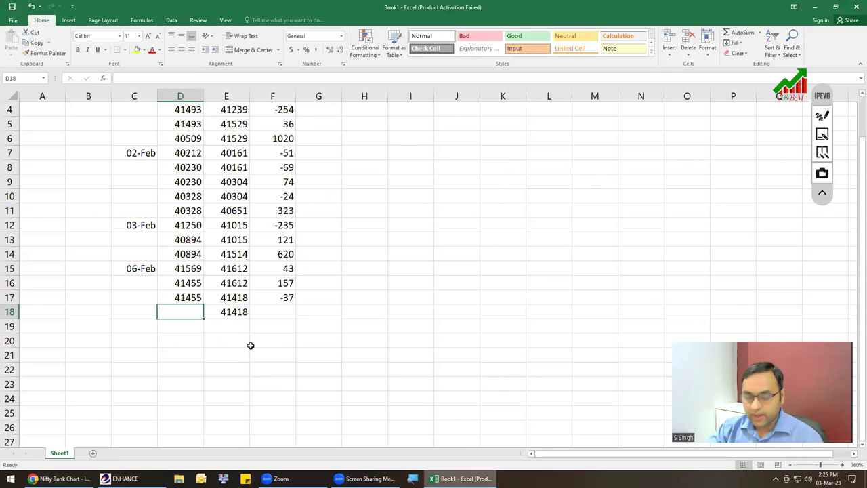
{"action": "type", "text": "41361"}
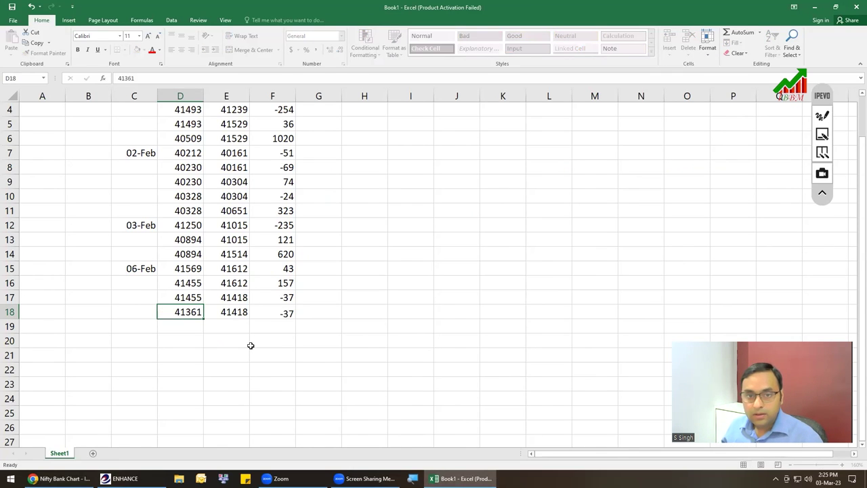
{"action": "key", "text": "Return"}
- Select the 6 February profits in F15:F18 to review the day's total
{"action": "key", "text": "Right"}
{"action": "key", "text": "Right"}
{"action": "key", "text": "Up"}
{"action": "key", "text": "Up"}
{"action": "key", "text": "Up"}
{"action": "key", "text": "Up"}
{"action": "key", "text": "ctrl+shift+Down"}
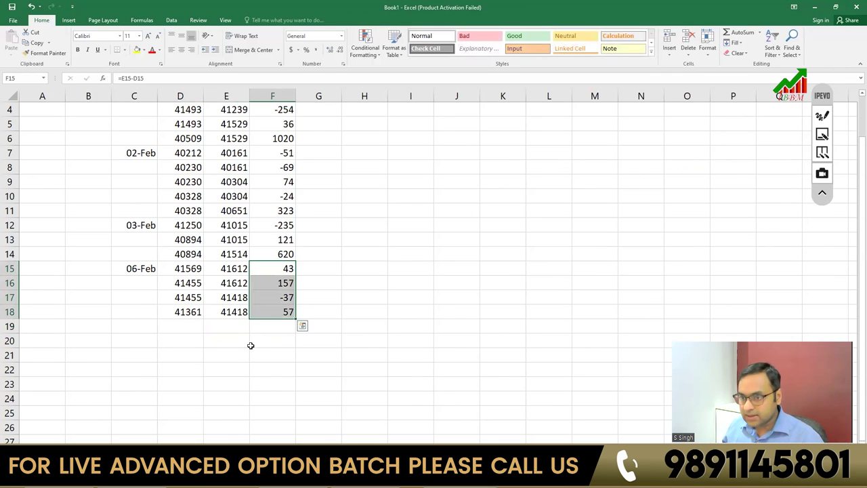
- Enter 7 feb as the next trading date in C19
{"action": "key", "text": "Left"}
{"action": "key", "text": "Left"}
{"action": "key", "text": "Left"}
{"action": "key", "text": "Down"}
{"action": "key", "text": "Down"}
{"action": "key", "text": "Down"}
{"action": "key", "text": "Down"}
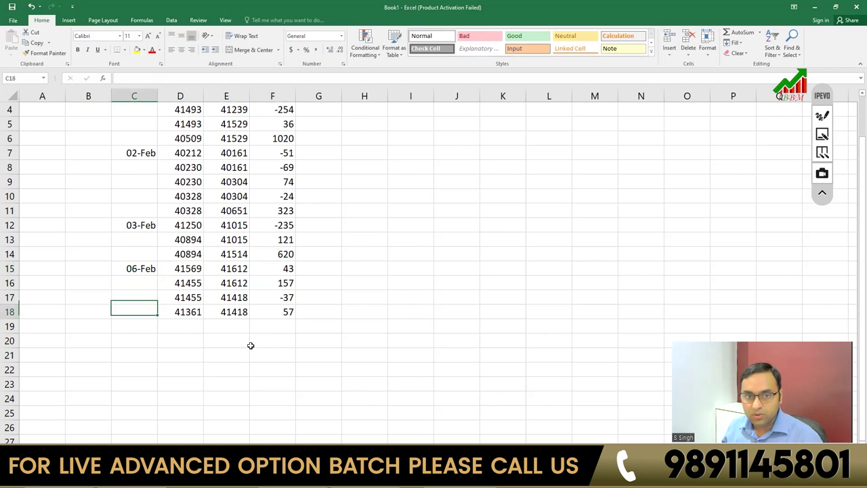
{"action": "type", "text": "7 efb"}
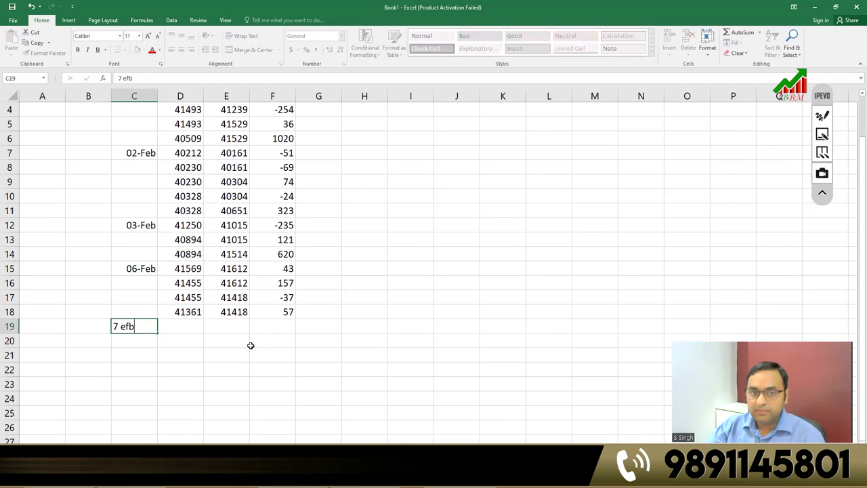
{"action": "key", "text": "Right"}
{"action": "key", "text": "Right"}
{"action": "left_click", "coordinate": [146, 335]}
{"action": "double_click", "coordinate": [147, 329]}
{"action": "key", "text": "BackSpace"}
{"action": "key", "text": "BackSpace"}
{"action": "key", "text": "BackSpace"}
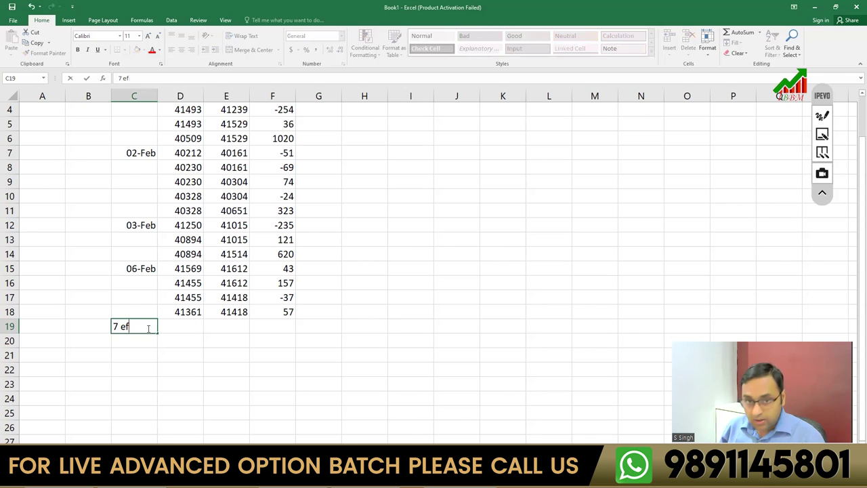
{"action": "type", "text": "feb"}
{"action": "key", "text": "Tab"}
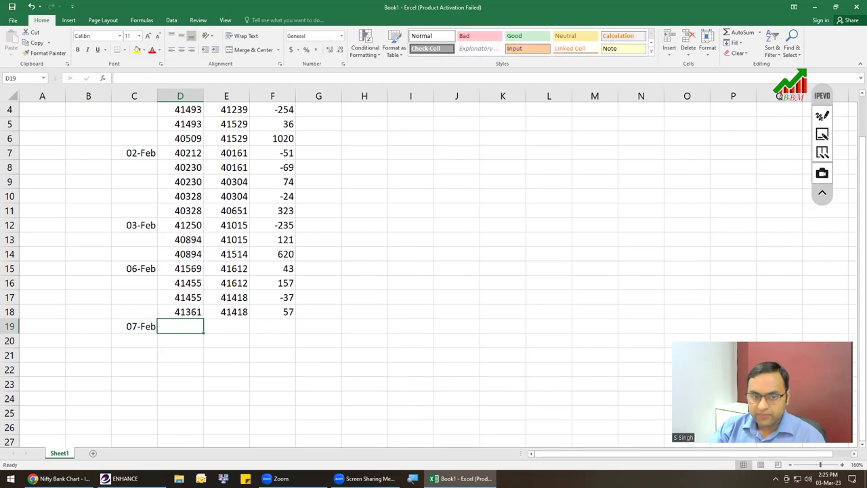
- Check the 7 February 09:15 close on the Nifty Bank chart and enter 41485 as the buy price in D19
{"action": "scroll", "coordinate": [149, 329], "scroll_direction": "up", "scroll_amount": 1}
{"action": "key", "text": "alt+Tab"}
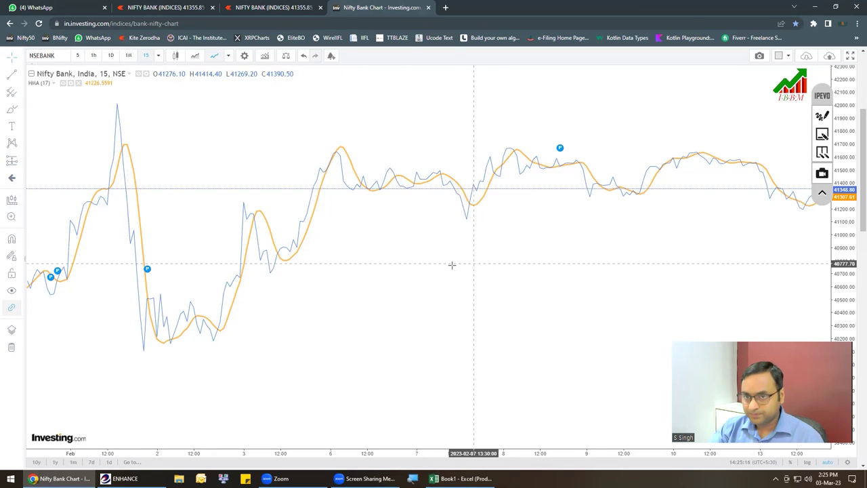
{"action": "left_click_drag", "start_coordinate": [514, 306], "coordinate": [331, 285]}
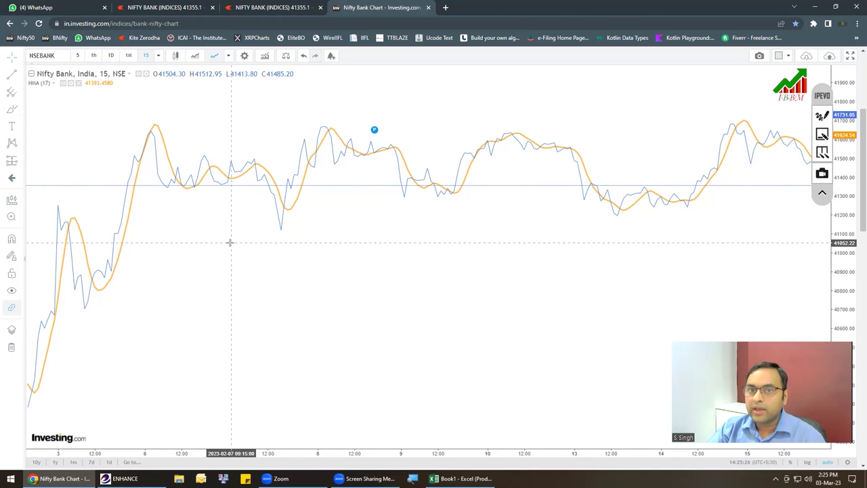
{"action": "left_click", "coordinate": [460, 478]}
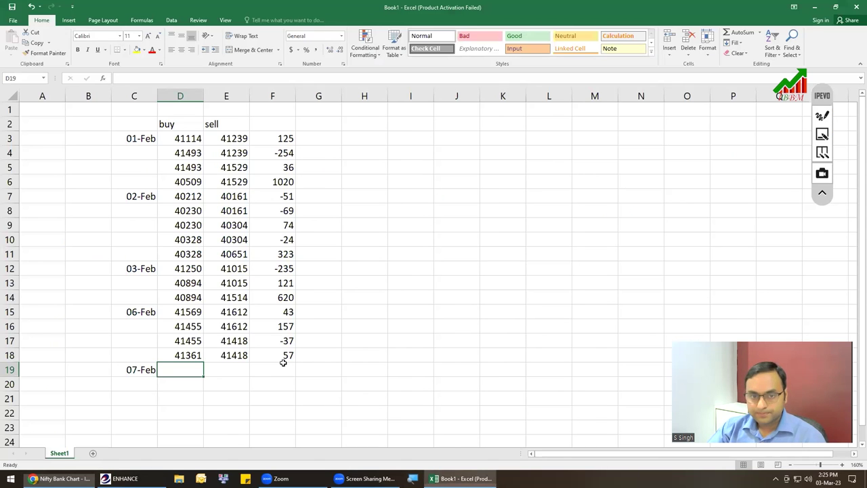
{"action": "type", "text": "41485"}
{"action": "key", "text": "Tab"}
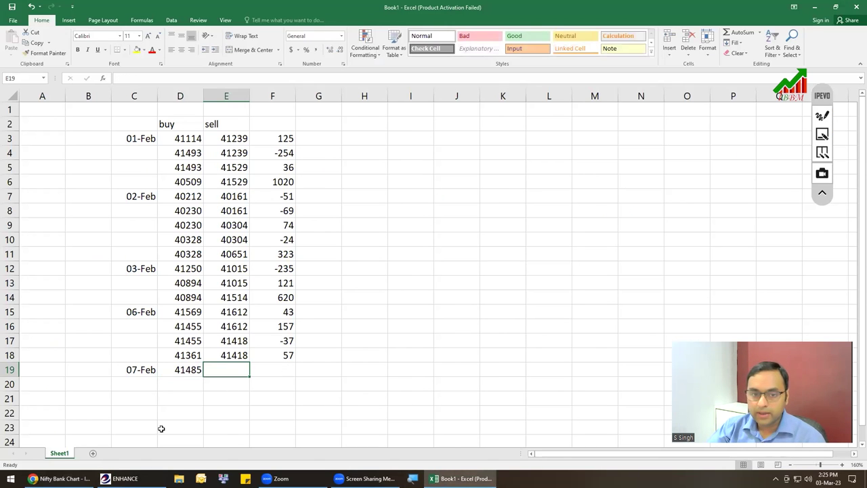
- Check the 7 February 11:15 close on the Nifty Bank chart and enter 41380 as the sell price in E19 and E20
{"action": "left_click", "coordinate": [61, 478]}
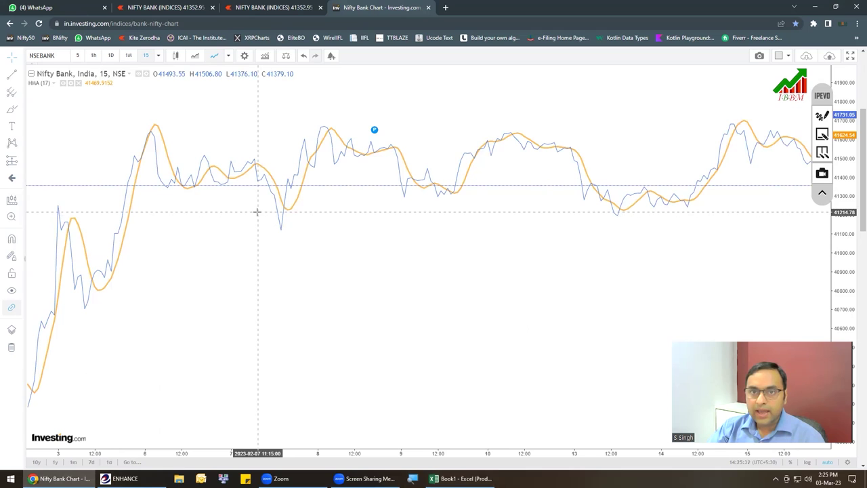
{"action": "left_click", "coordinate": [470, 474]}
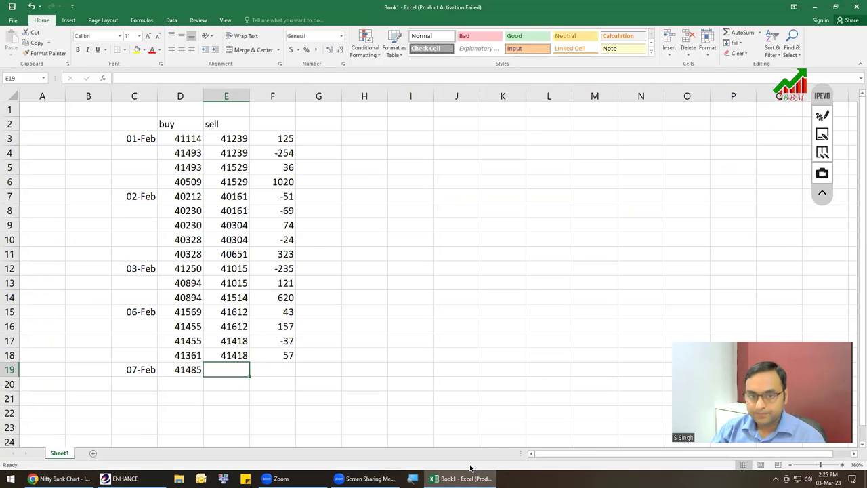
{"action": "type", "text": "41380"}
{"action": "key", "text": "Return"}
{"action": "key", "text": "Right"}
{"action": "key", "text": "Right"}
{"action": "type", "text": "4138"}
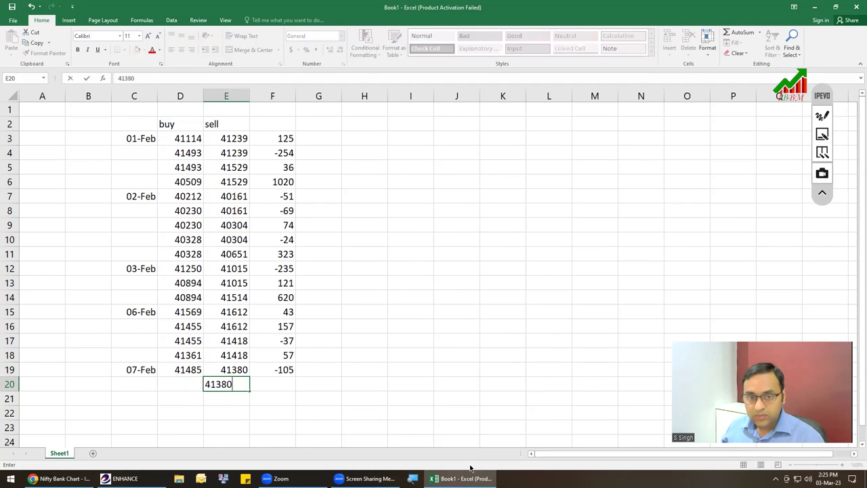
{"action": "key", "text": "Left"}
- Check the 7 February 13:15 close on the Nifty Bank chart and enter 41259 as the buy price in D20 and D21
{"action": "left_click", "coordinate": [59, 478]}
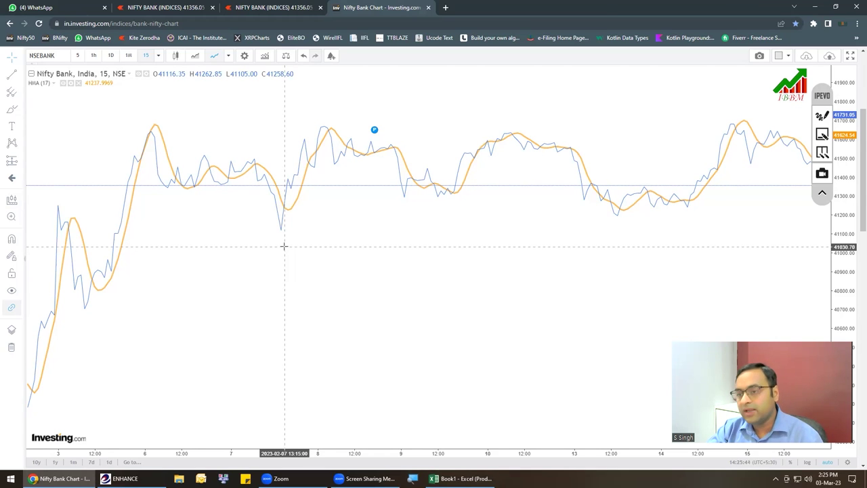
{"action": "left_click", "coordinate": [461, 479]}
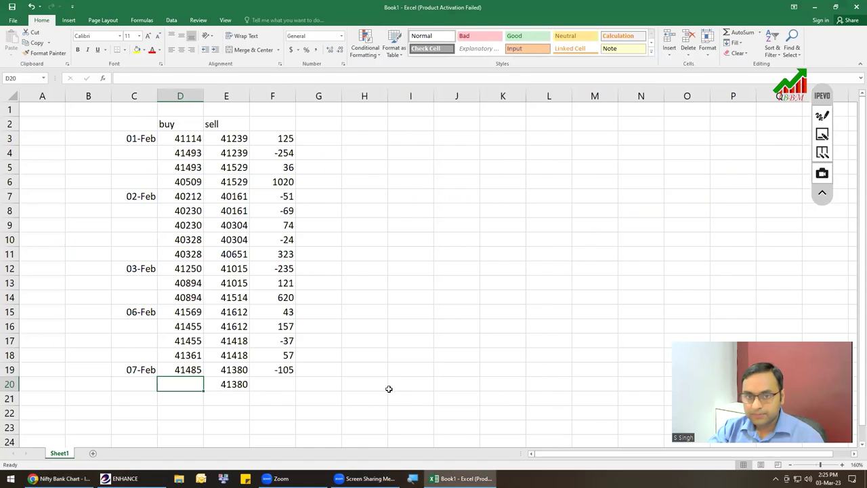
{"action": "type", "text": "41259"}
{"action": "key", "text": "Return"}
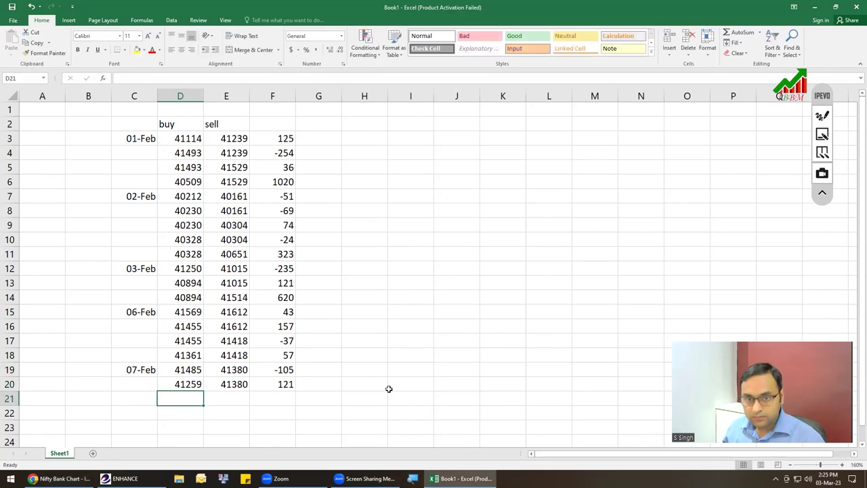
{"action": "type", "text": "41259"}
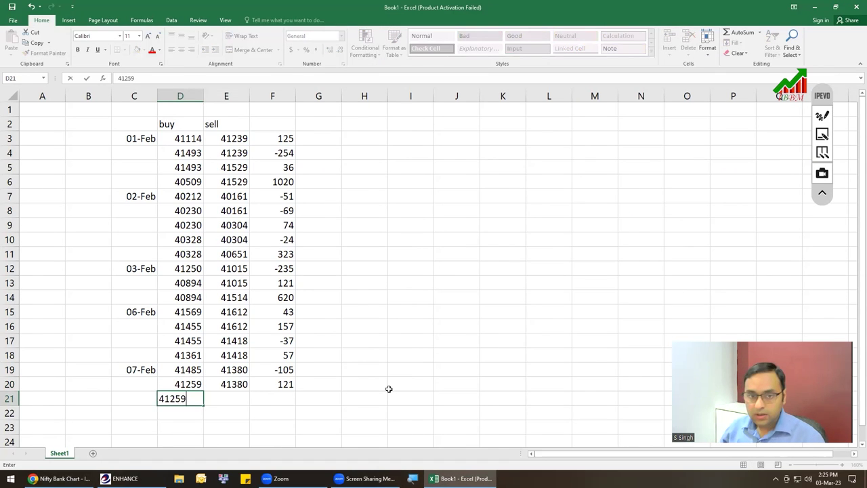
{"action": "key", "text": "Tab"}
- Consult the Nifty Bank chart for the last 7 February exit and enter 41461 as the sell price in E21
{"action": "scroll", "coordinate": [443, 386], "scroll_direction": "down", "scroll_amount": 1}
{"action": "left_click", "coordinate": [61, 478]}
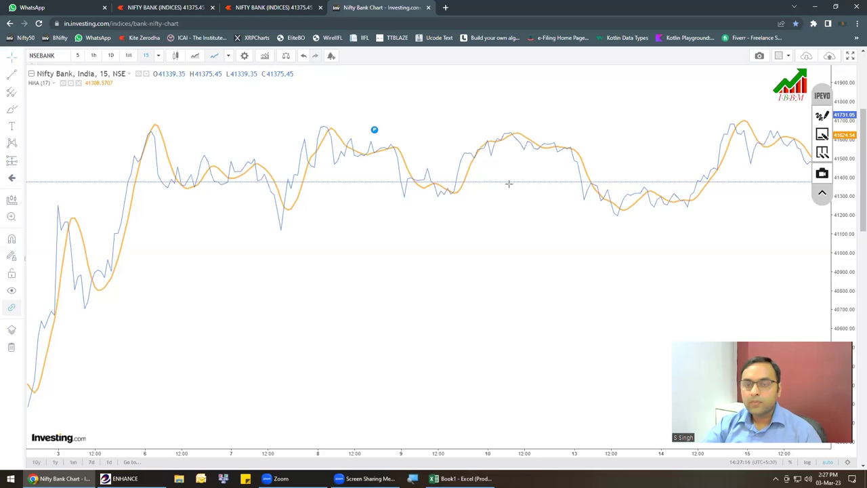
{"action": "left_click", "coordinate": [456, 471]}
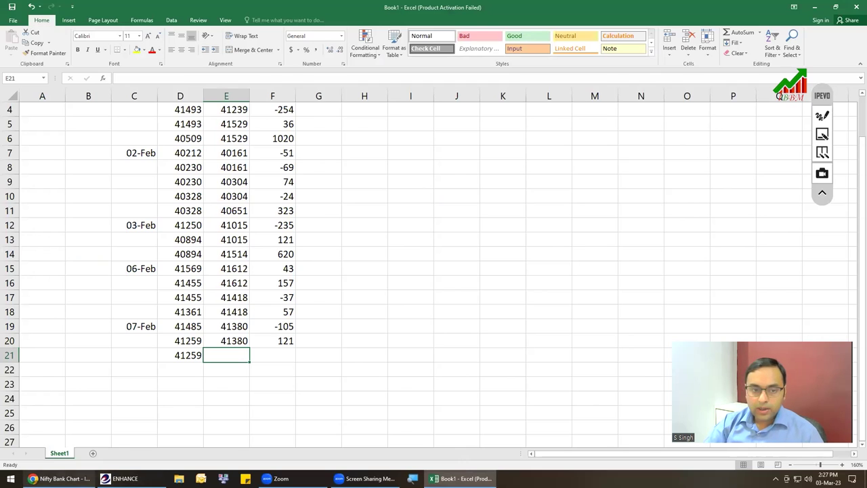
{"action": "left_click", "coordinate": [59, 478]}
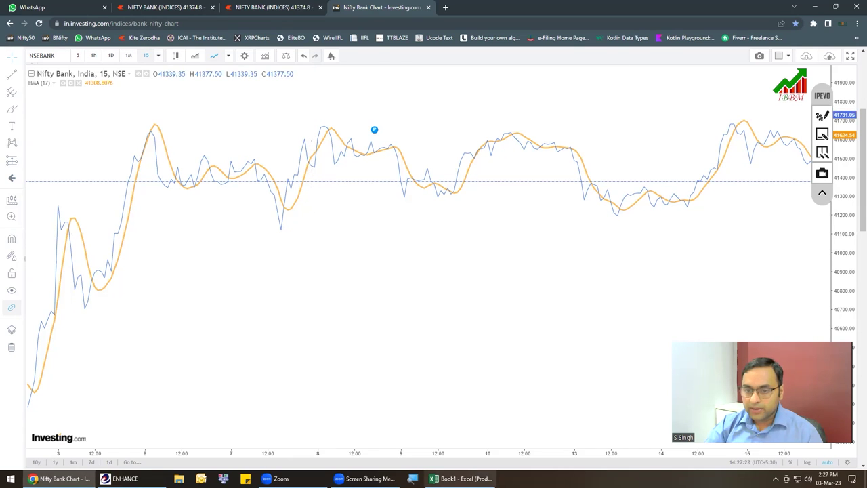
{"action": "left_click", "coordinate": [461, 478]}
{"action": "type", "text": "41461"}
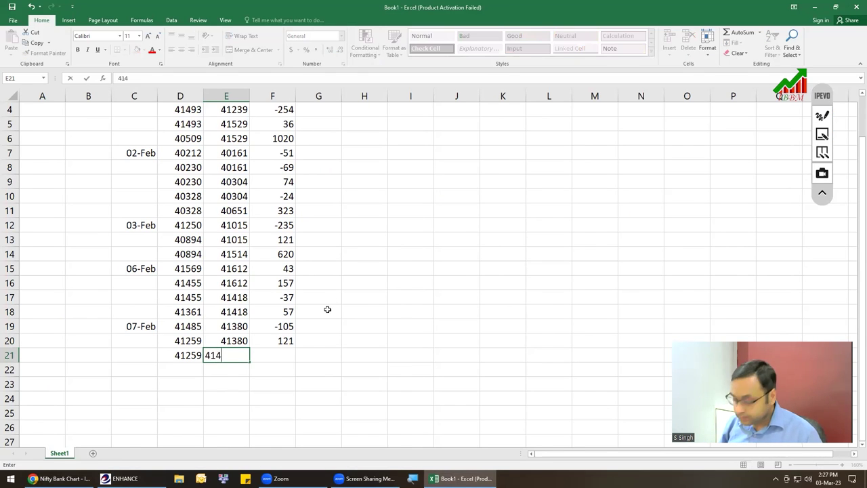
{"action": "key", "text": "Return"}
{"action": "type", "text": "41461"}
{"action": "key", "text": "Return"}
{"action": "key", "text": "Up"}
{"action": "key", "text": "Left"}
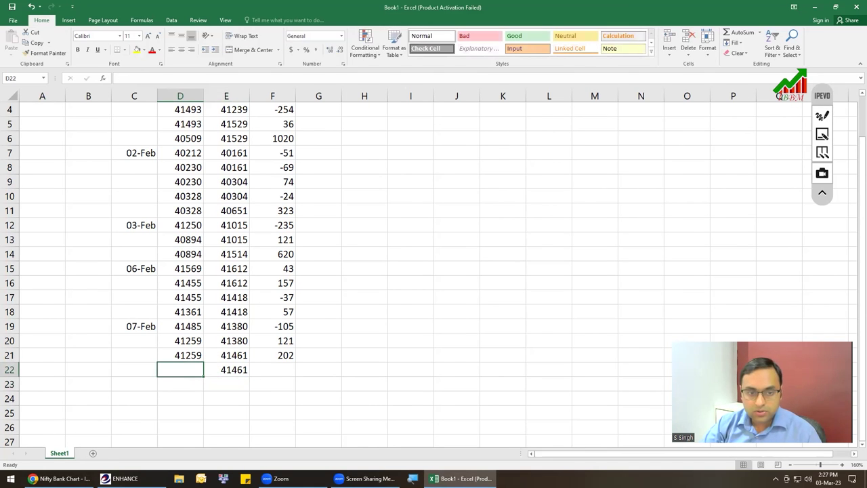
{"action": "key", "text": "alt+Tab"}
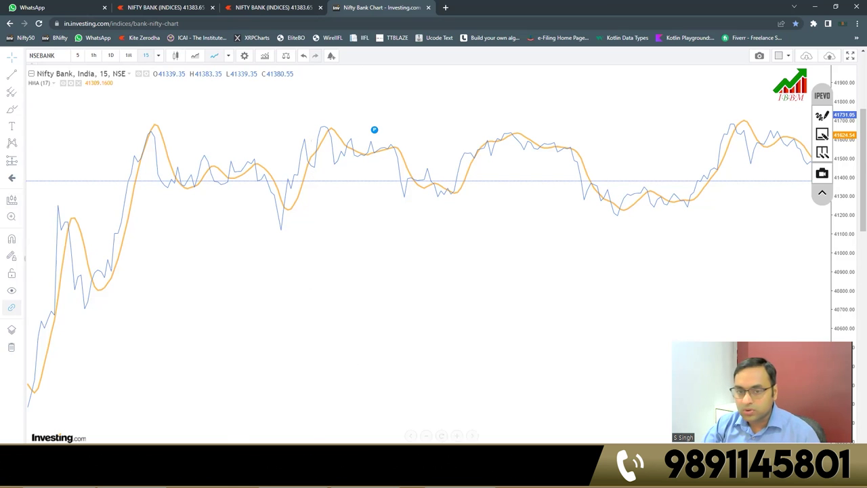
{"action": "key", "text": "alt+Tab"}
{"action": "left_click", "coordinate": [248, 369]}
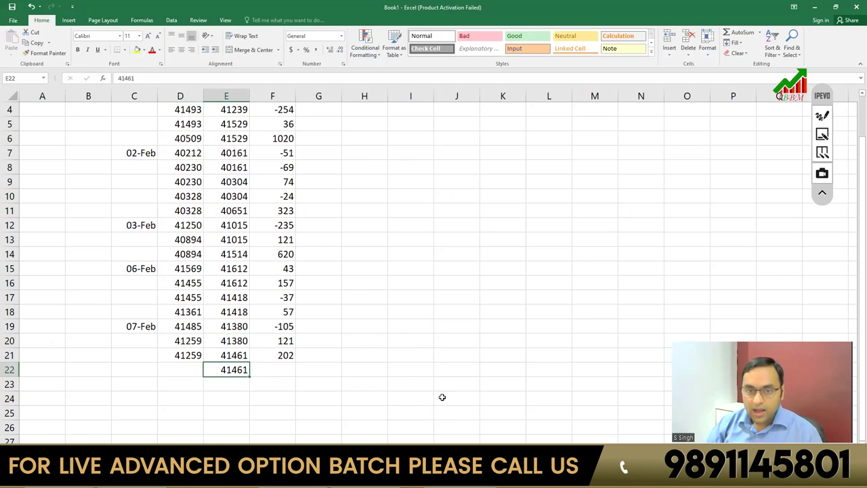
{"action": "key", "text": "Delete"}
- Select all the profits from 1 to 7 February in F3:F21 to review their overall total
{"action": "key", "text": "Right"}
{"action": "key", "text": "Up"}
{"action": "key", "text": "Up"}
{"action": "key", "text": "Left"}
{"action": "key", "text": "Left"}
{"action": "key", "text": "Left"}
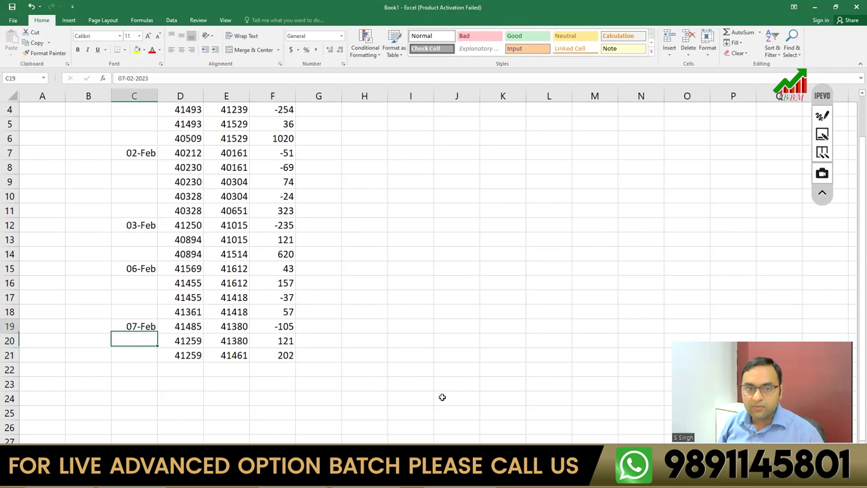
{"action": "key", "text": "Up"}
{"action": "key", "text": "Up"}
{"action": "key", "text": "Up"}
{"action": "key", "text": "Up"}
{"action": "key", "text": "Up"}
{"action": "key", "text": "Up"}
{"action": "key", "text": "Up"}
{"action": "key", "text": "Up"}
{"action": "key", "text": "Up"}
{"action": "key", "text": "Up"}
{"action": "key", "text": "Up"}
{"action": "key", "text": "Up"}
{"action": "key", "text": "Up"}
{"action": "key", "text": "Up"}
{"action": "key", "text": "Up"}
{"action": "key", "text": "Up"}
{"action": "key", "text": "Up"}
{"action": "key", "text": "Up"}
{"action": "key", "text": "Up"}
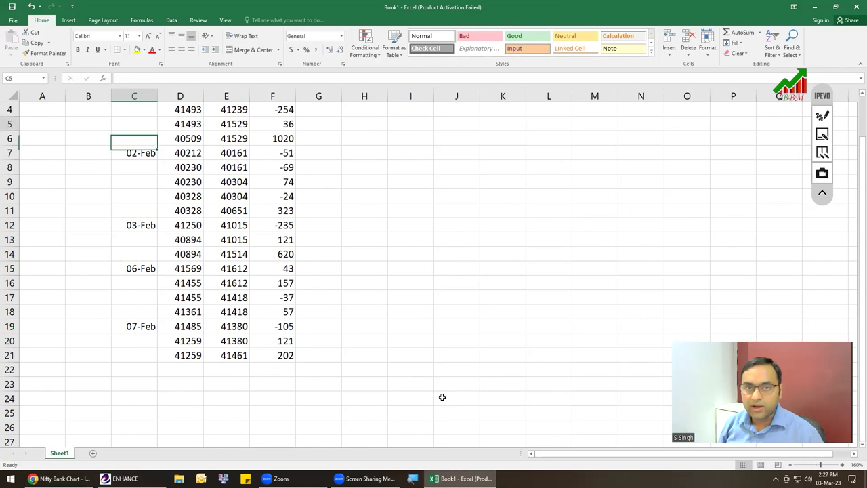
{"action": "key", "text": "Right"}
{"action": "key", "text": "Right"}
{"action": "key", "text": "Right"}
{"action": "key", "text": "Down"}
{"action": "key", "text": "Down"}
{"action": "key", "text": "ctrl+shift+Down"}
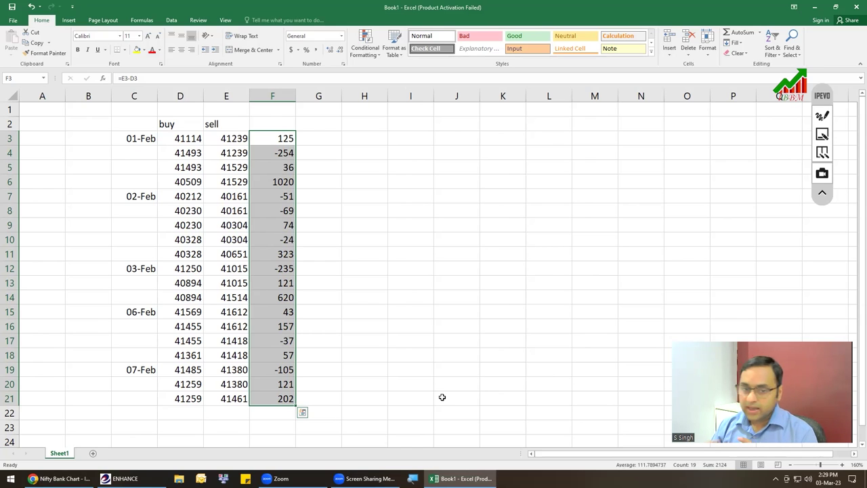
- Switch to the Nifty Bank chart and examine the price and Hull moving average crossovers from 14 to 17 February
{"action": "left_click", "coordinate": [61, 478]}
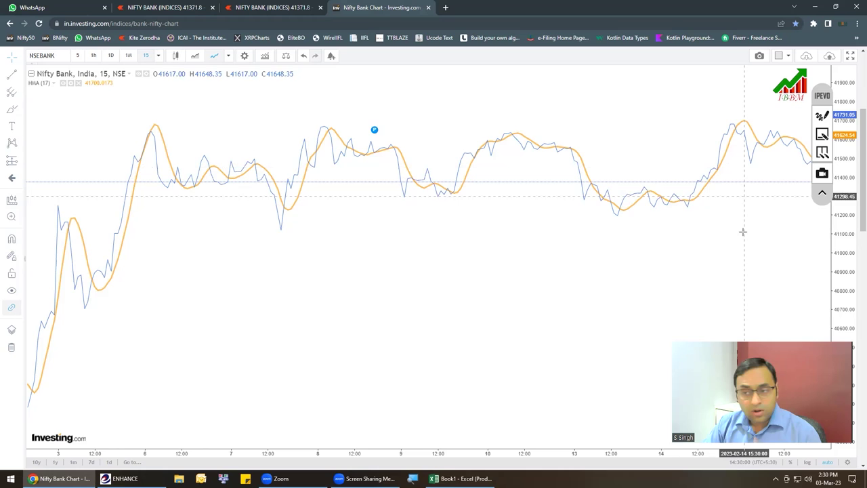
{"action": "left_click_drag", "start_coordinate": [734, 246], "coordinate": [578, 223]}
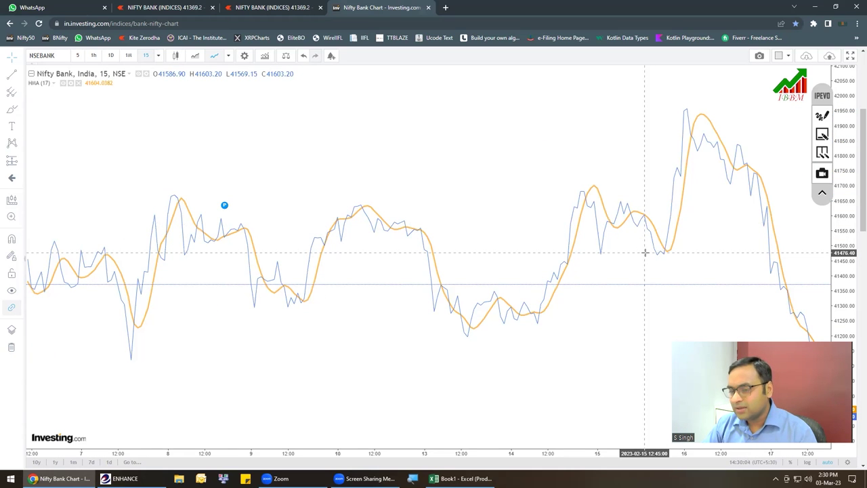
{"action": "left_click_drag", "start_coordinate": [686, 251], "coordinate": [514, 203]}
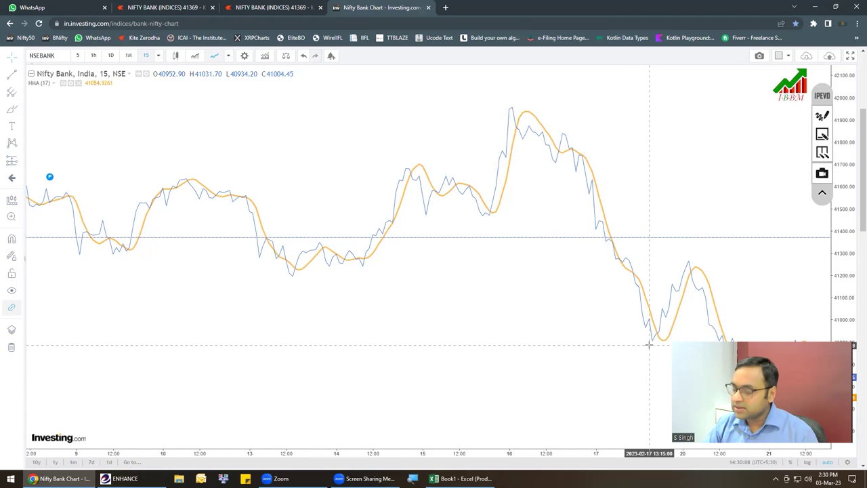